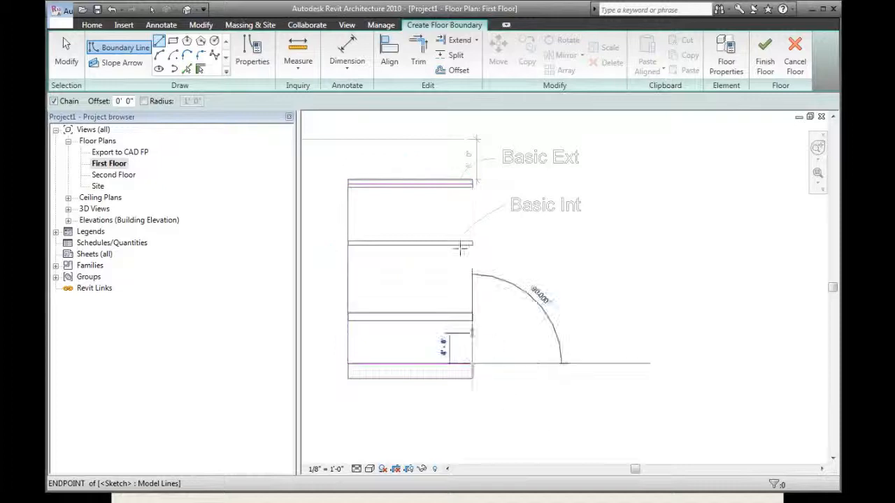
Close the floor boundary with its east edge ending at the upper exterior wall, and finish the floor
click(472, 184)
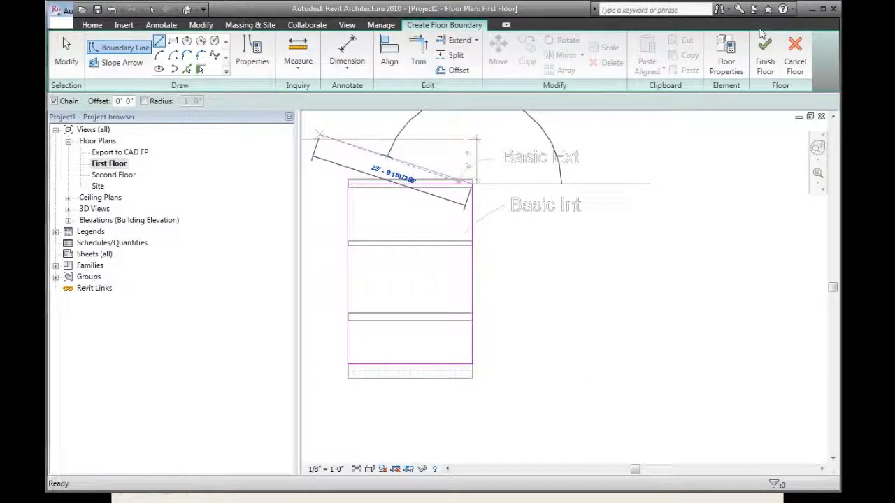
click(765, 54)
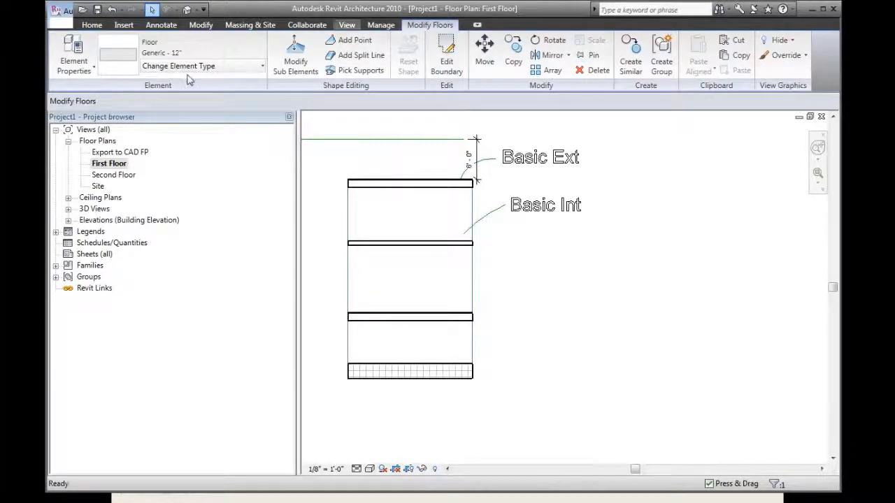
Cut a vertical building section through all four walls and the new floor in the first floor plan
click(347, 25)
click(270, 58)
click(410, 145)
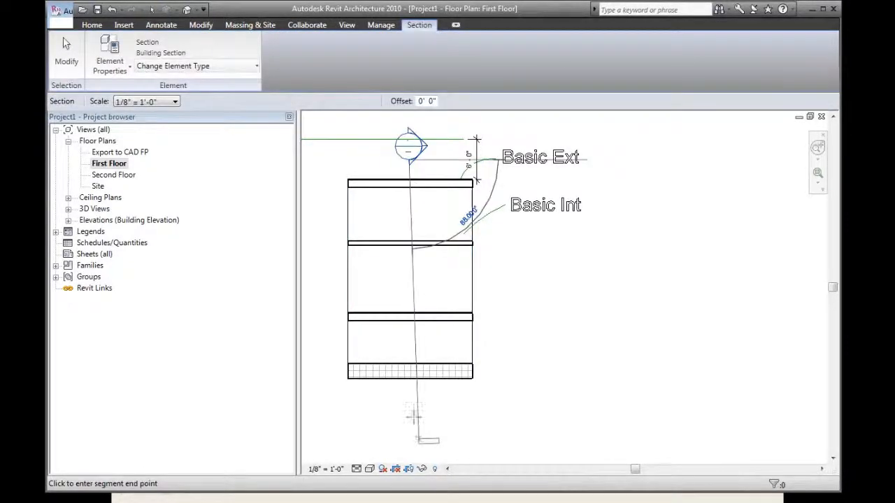
click(410, 410)
key(Escape)
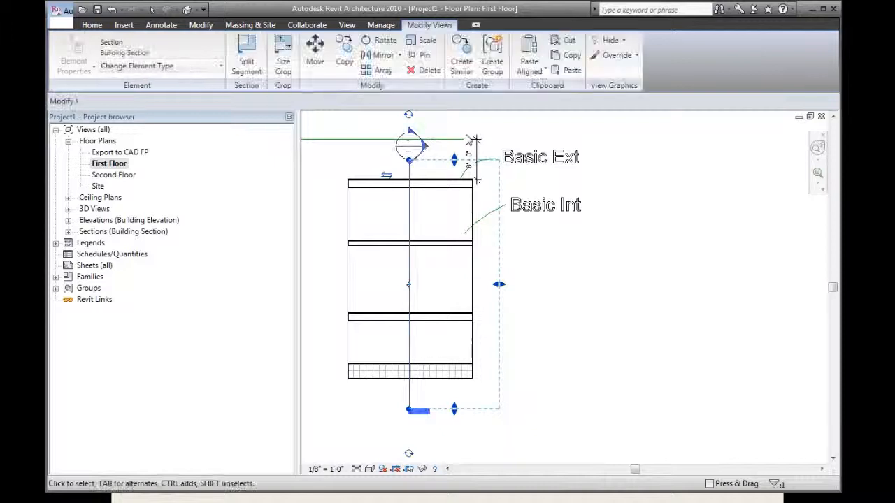
Open the new section view and raise its detail level to display the wall layers
double_click(414, 147)
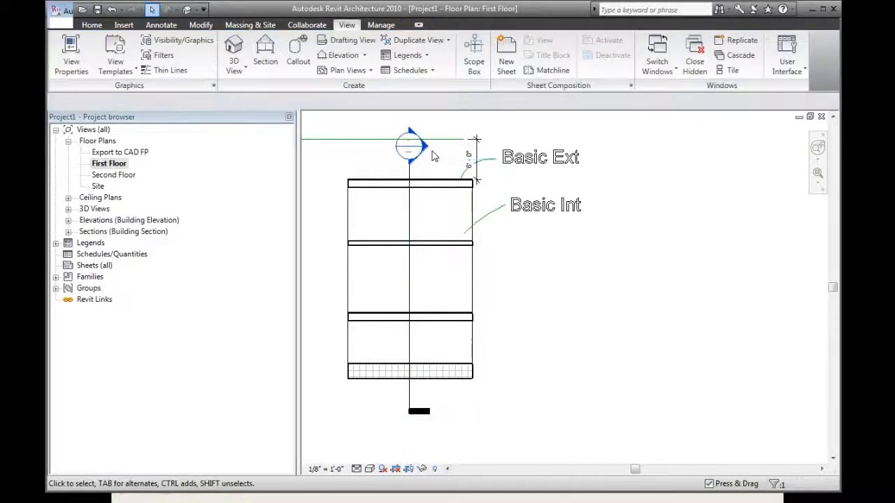
middle_drag(499, 260, 427, 245)
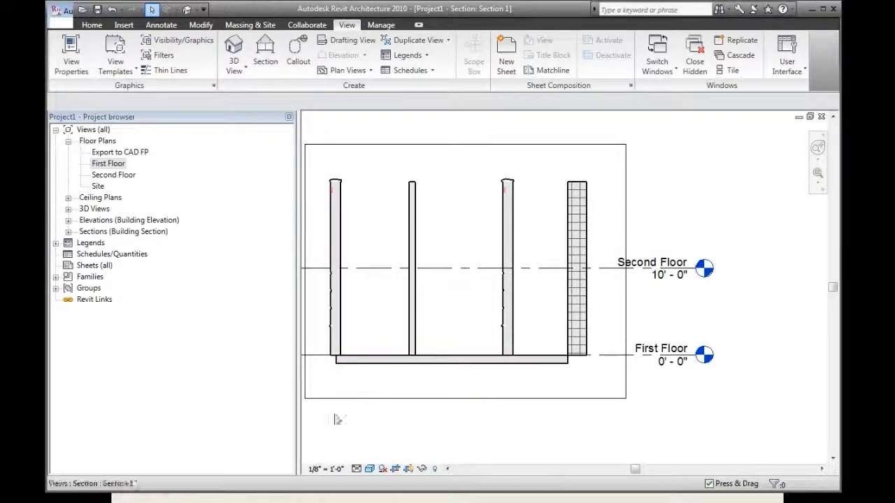
click(356, 469)
click(369, 461)
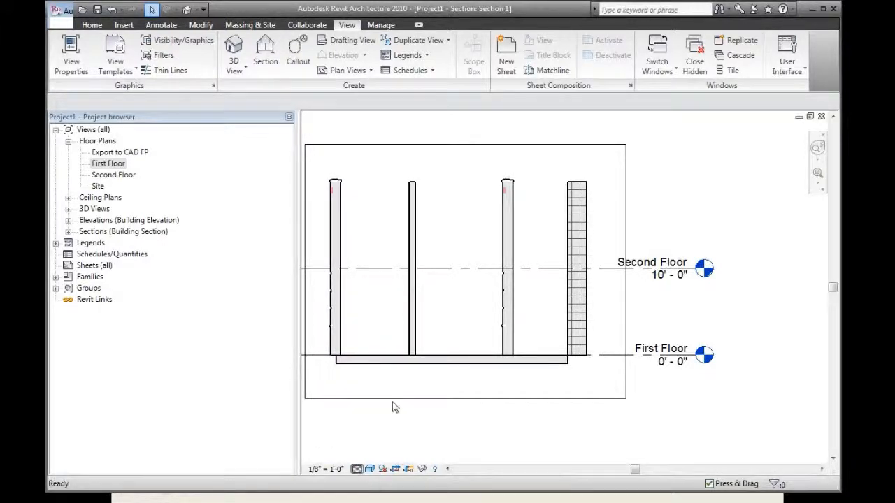
Copy the first-floor slab and paste it aligned to the Second Floor level
click(394, 358)
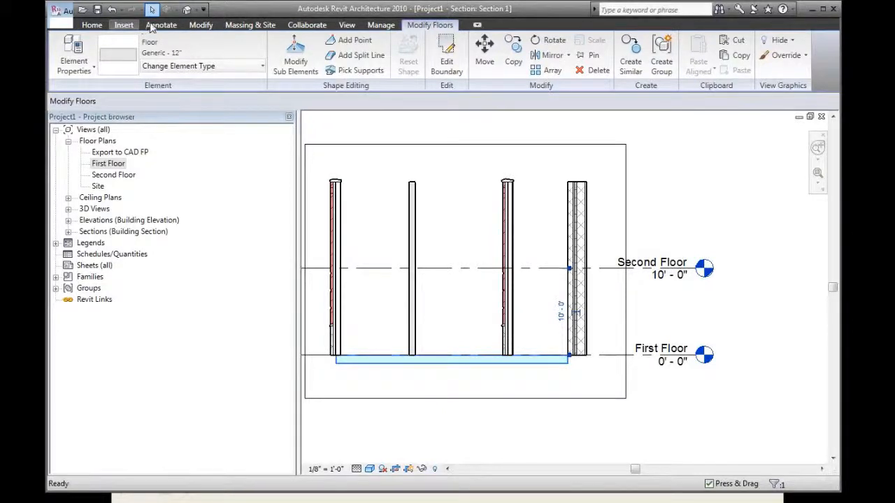
click(124, 25)
scroll(140, 35, down, 2)
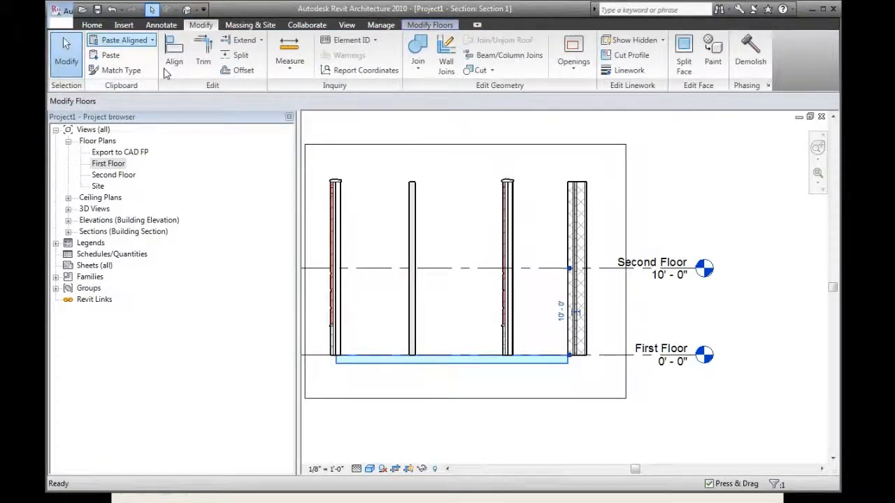
click(144, 39)
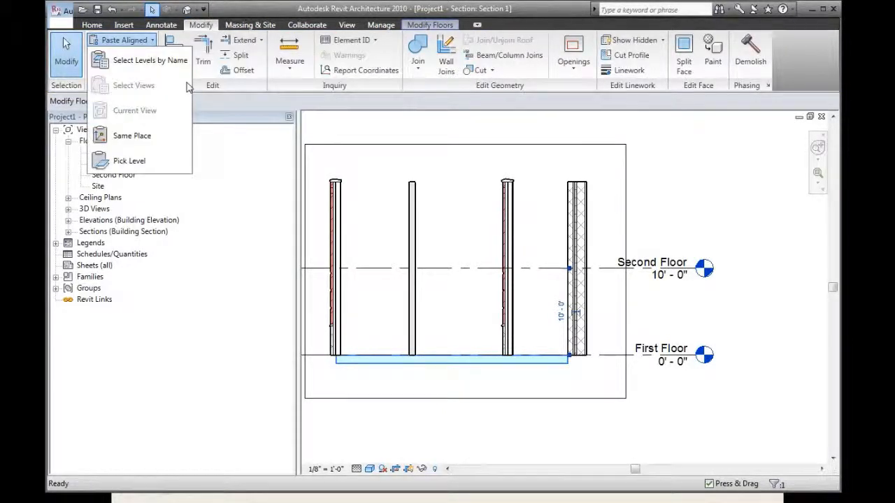
click(151, 62)
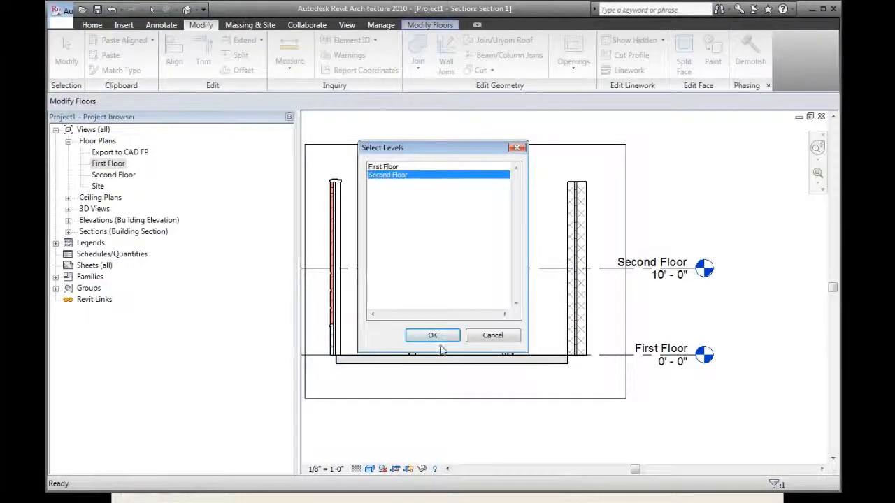
click(439, 339)
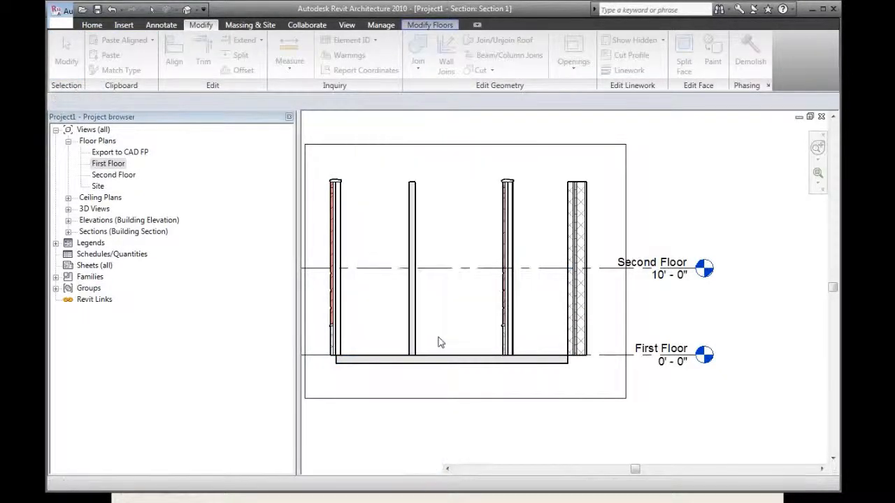
Join the second-floor slab's geometry with the leftmost brick exterior wall
click(377, 299)
click(364, 275)
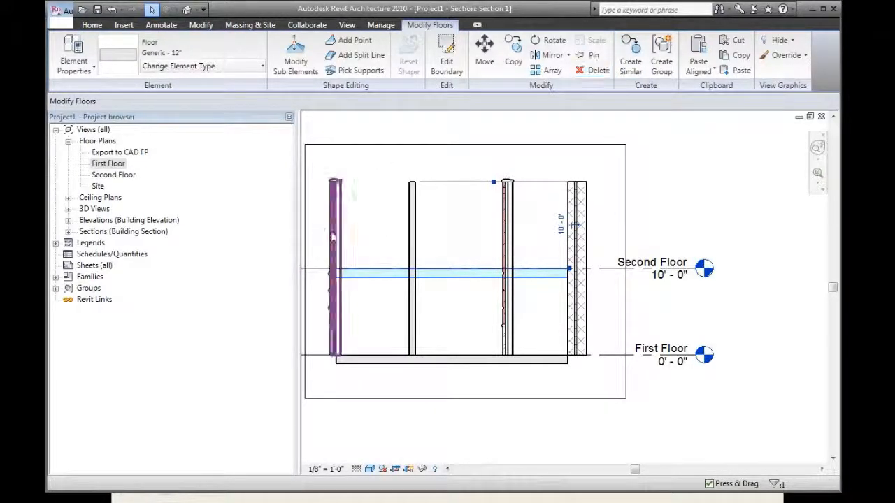
click(344, 225)
click(420, 50)
click(362, 273)
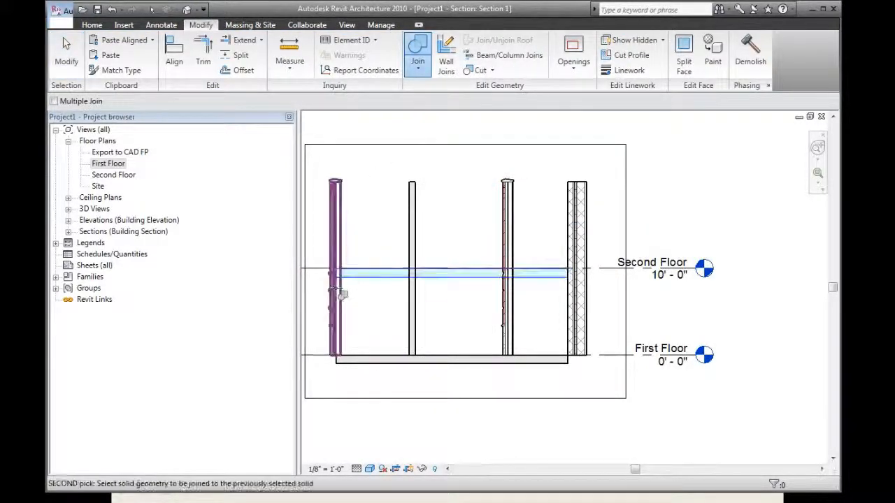
click(340, 294)
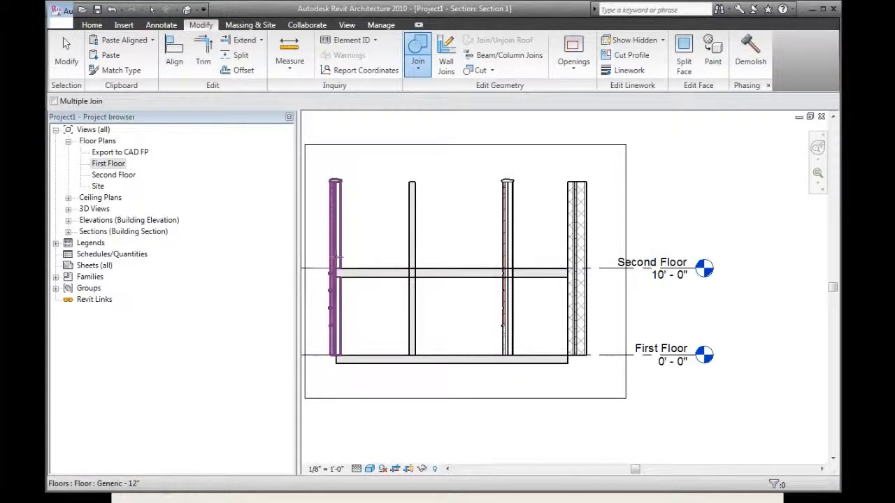
Place a section callout around the junction of the second-floor slab and the leftmost exterior wall
middle_drag(349, 260, 411, 270)
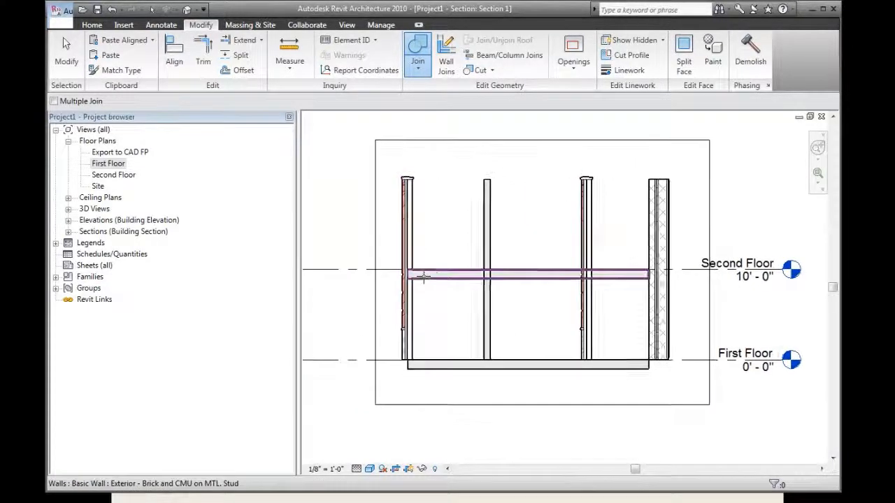
key(z)
key(r)
drag(396, 254, 442, 314)
scroll(521, 312, down, 1)
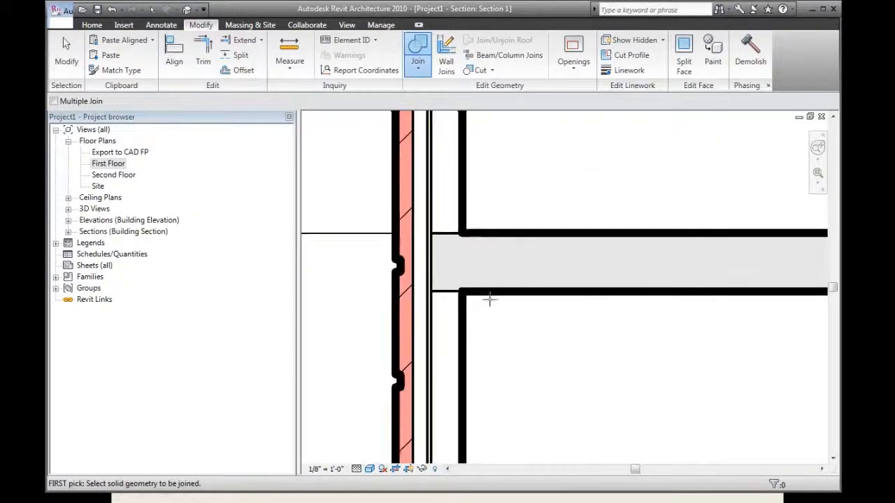
scroll(490, 301, down, 3)
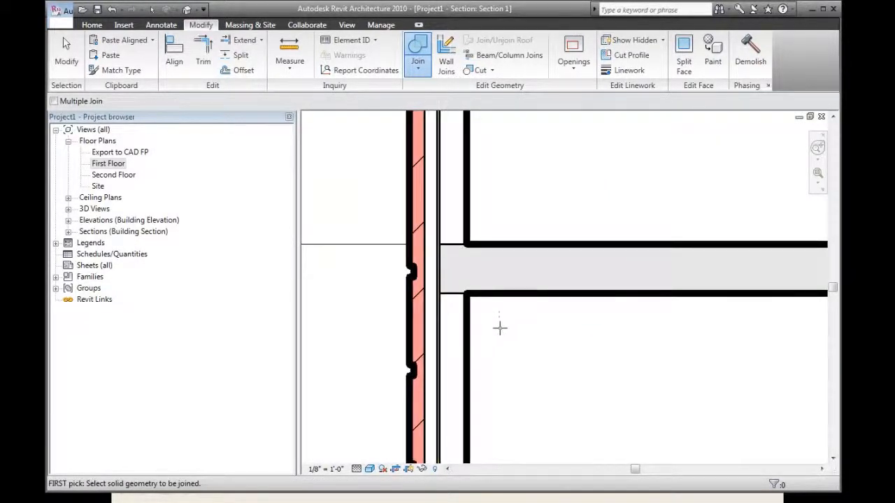
scroll(500, 328, down, 2)
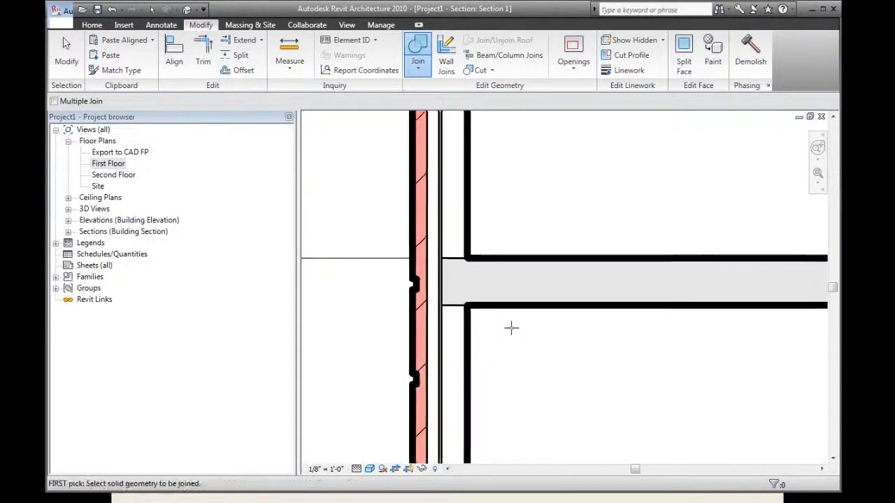
click(347, 25)
click(300, 53)
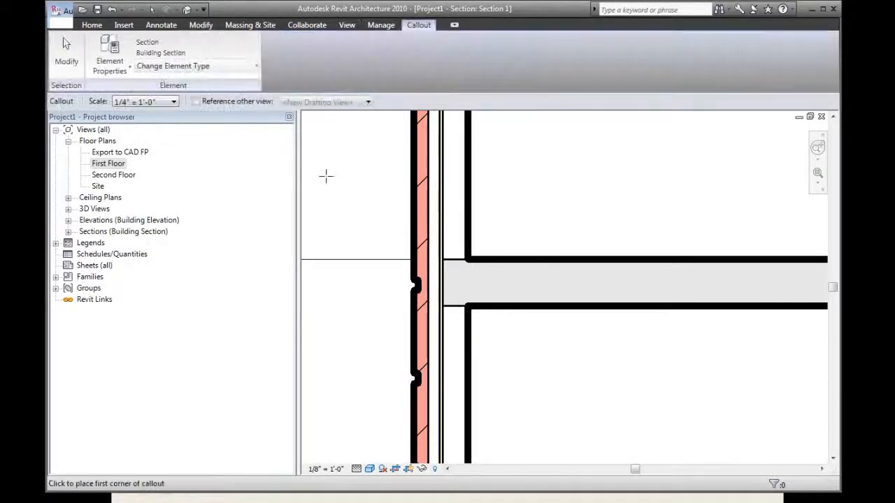
click(326, 175)
click(565, 395)
Open the callout's view from its callout head and raise the detail level to display the wall layers
middle_drag(478, 386, 344, 357)
middle_drag(443, 365, 300, 360)
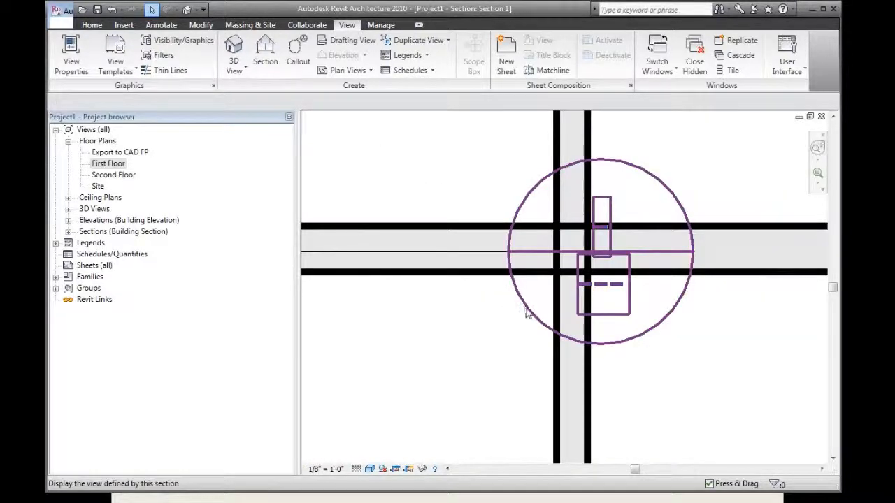
double_click(526, 314)
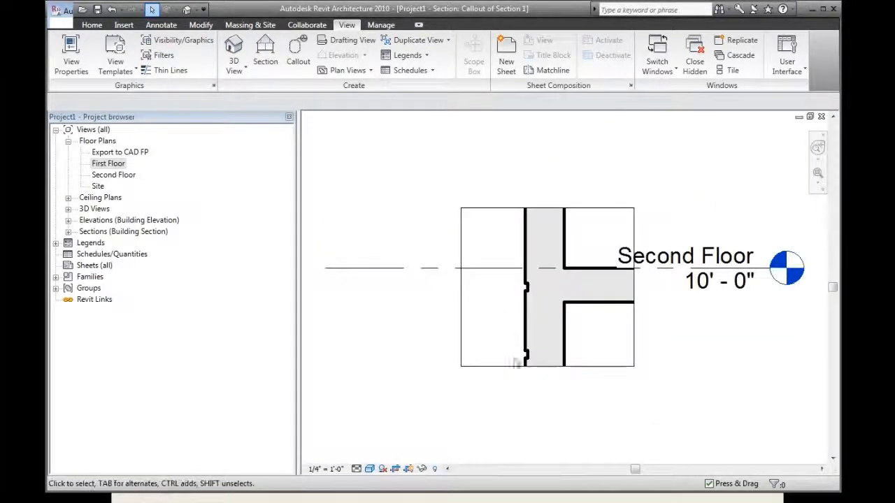
click(357, 468)
click(373, 456)
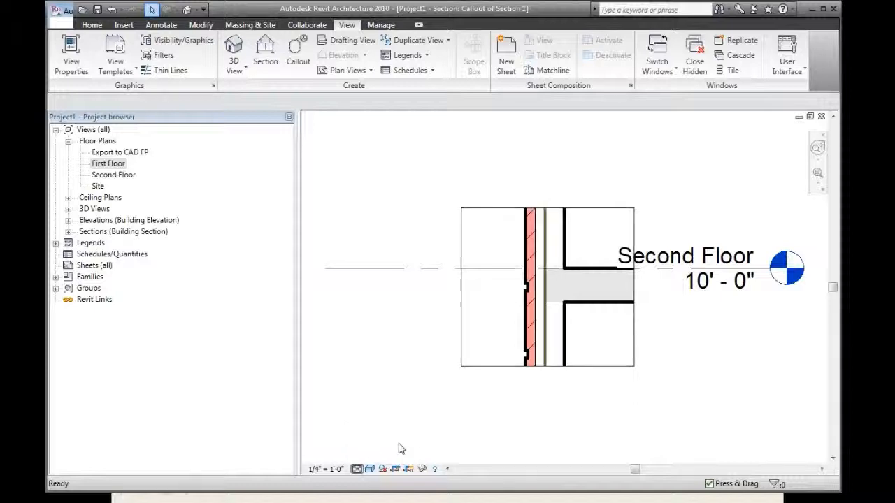
Turn on Thin Lines to inspect the wall and slab junction up close in the callout view
click(528, 301)
middle_drag(521, 300, 441, 315)
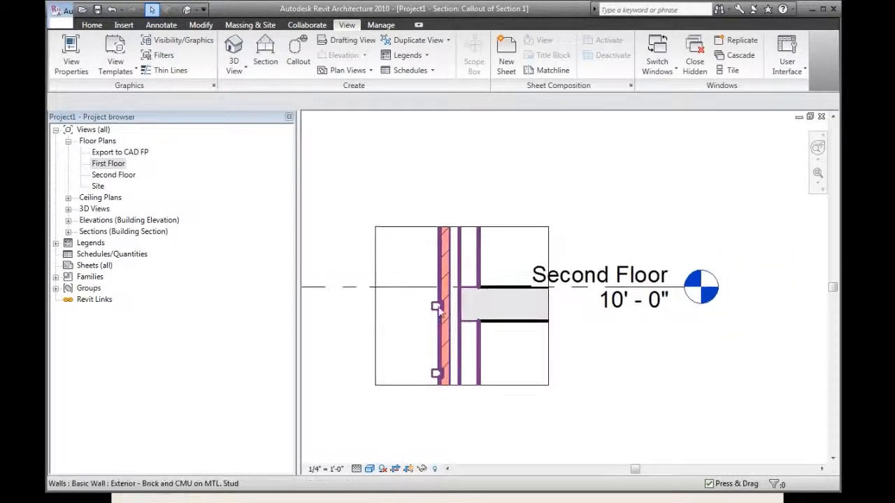
key(z)
key(r)
drag(420, 264, 530, 340)
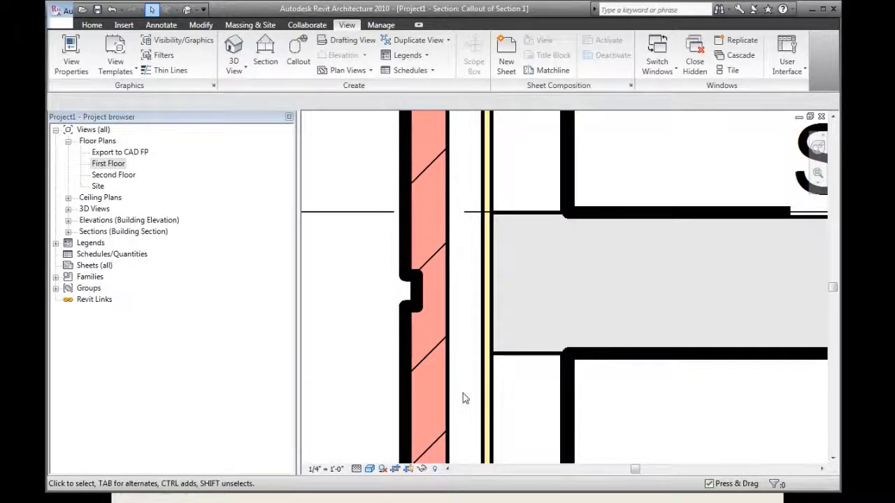
key(t)
key(l)
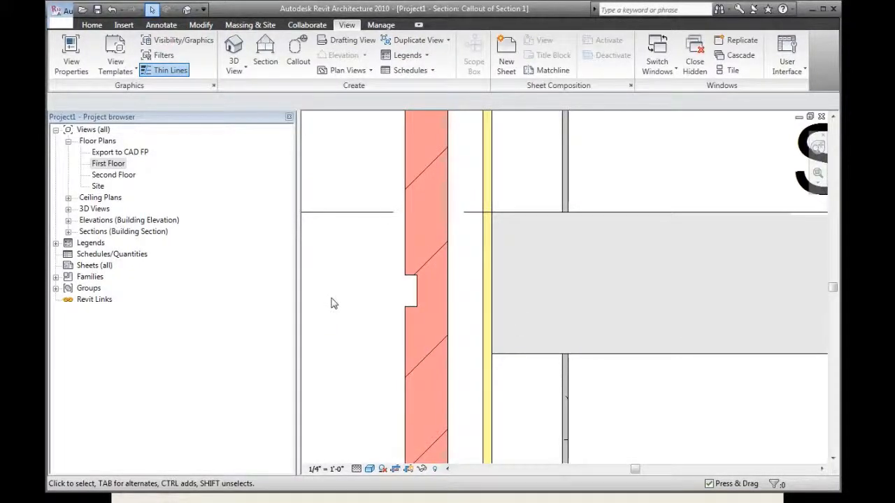
scroll(349, 298, down, 3)
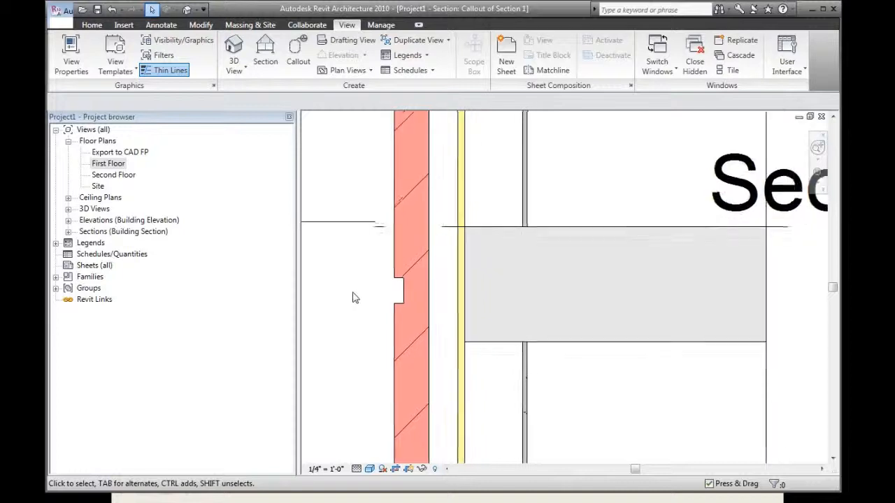
scroll(353, 298, down, 3)
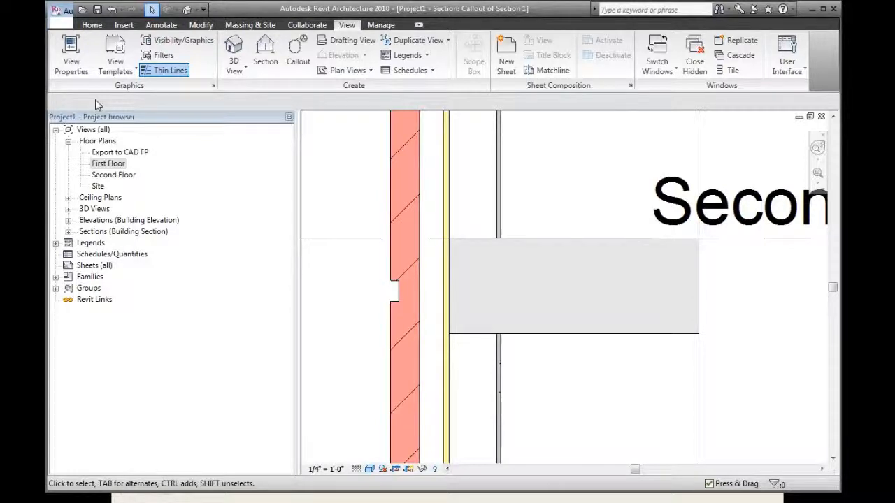
Create a drafting view named "Just a sheet of paper (not a real size though)" at scale 1 1/2" = 1'-0"
click(363, 46)
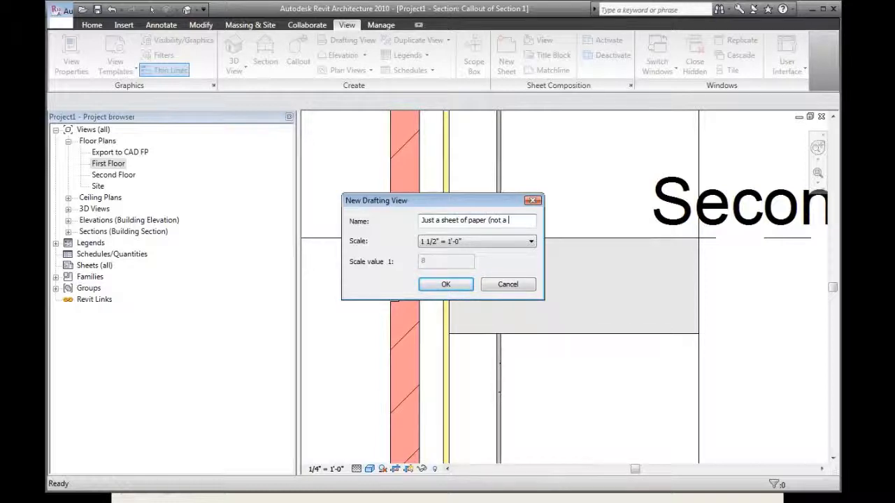
text(al size)
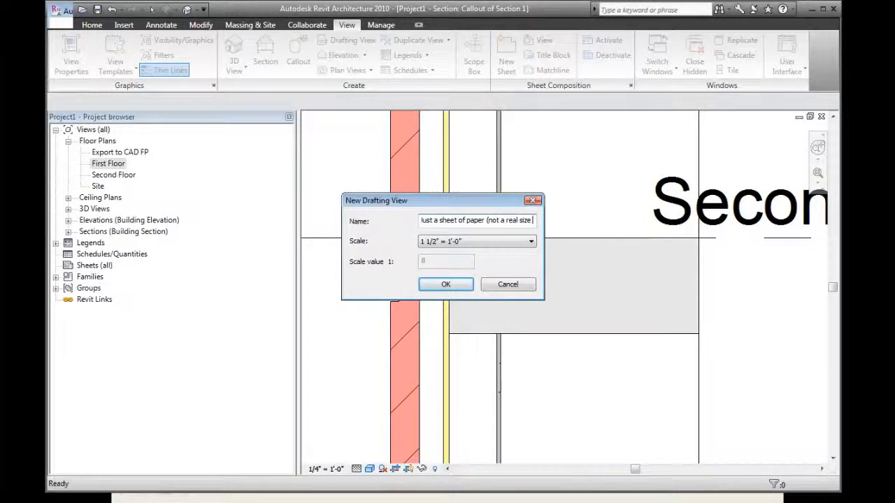
text( though))
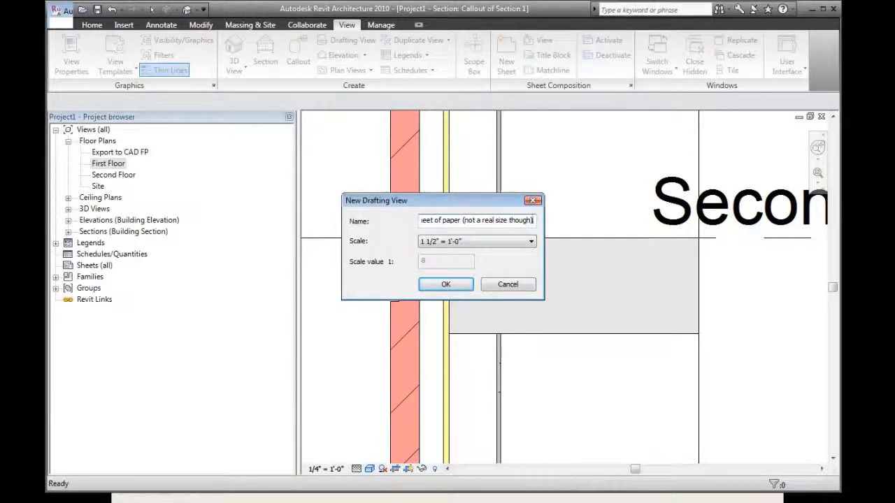
click(454, 290)
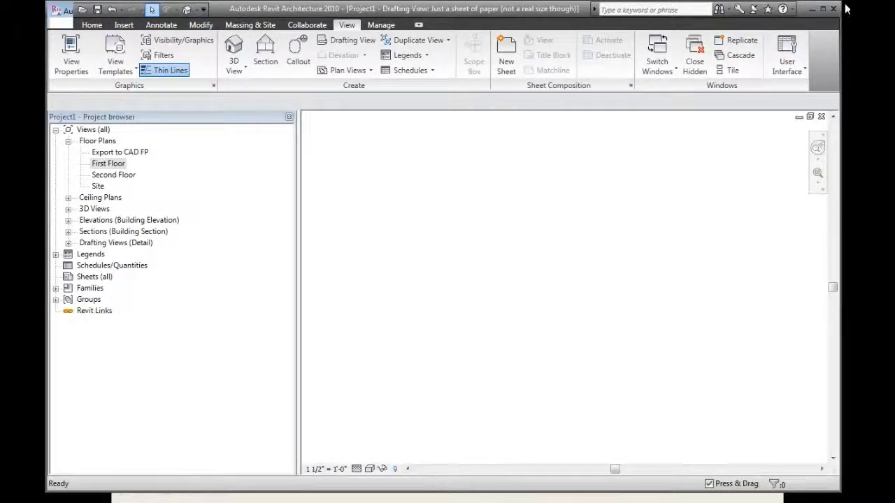
Maximize the program window and select the new drafting view under Drafting Views (Detail) in the project browser
click(823, 9)
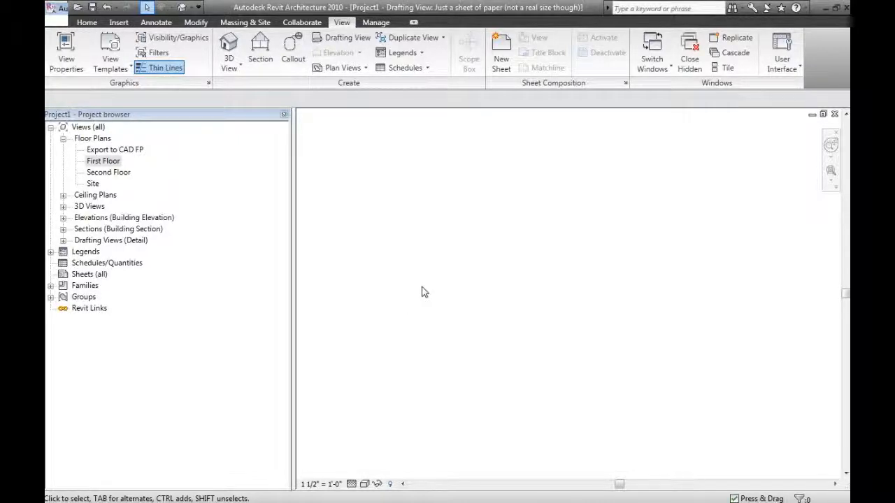
click(63, 240)
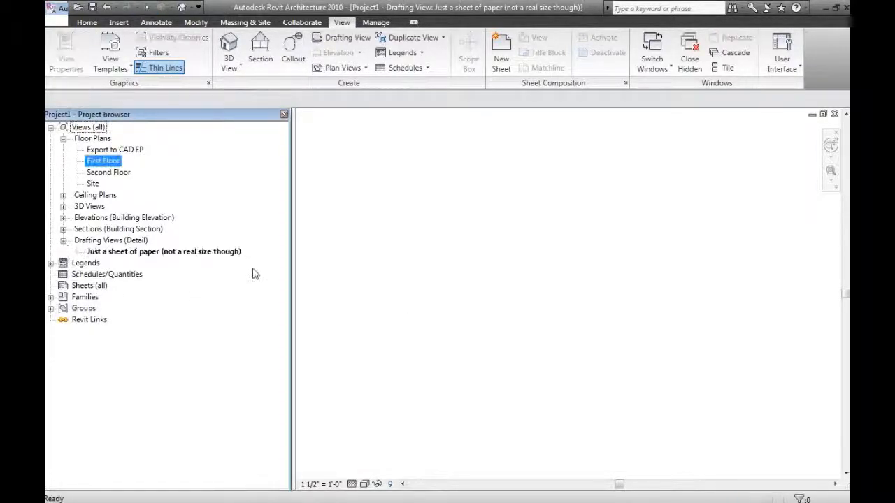
click(196, 252)
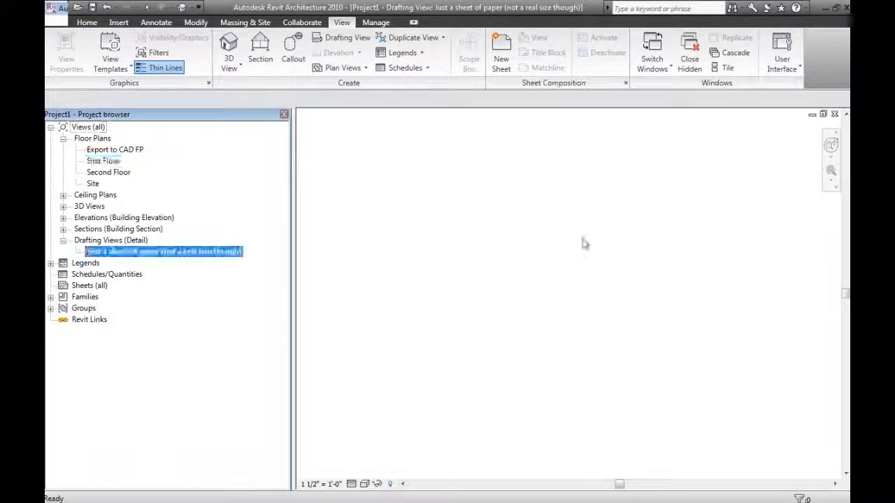
Open the new drafting view and examine which annotation, building, modification and massing tools are available in it
double_click(189, 253)
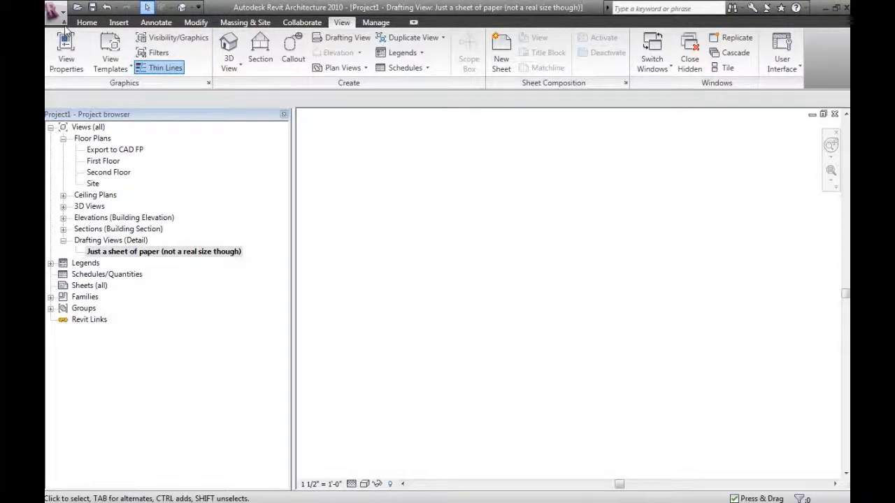
click(158, 22)
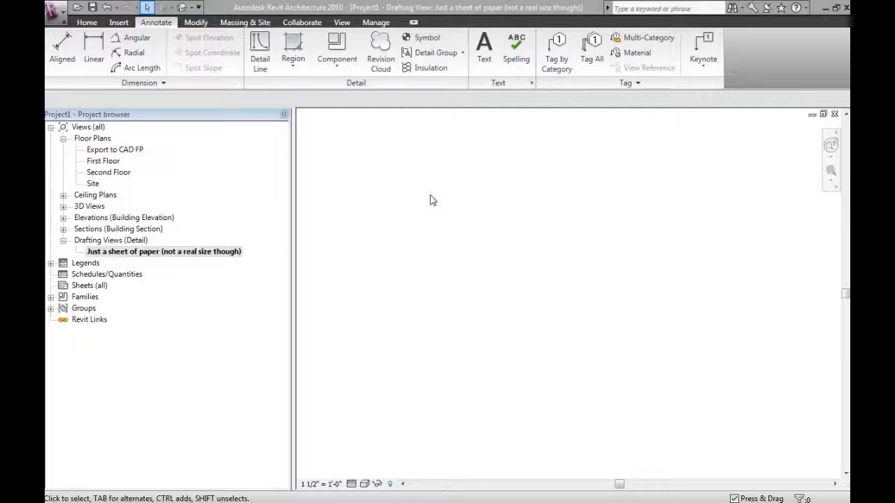
click(150, 253)
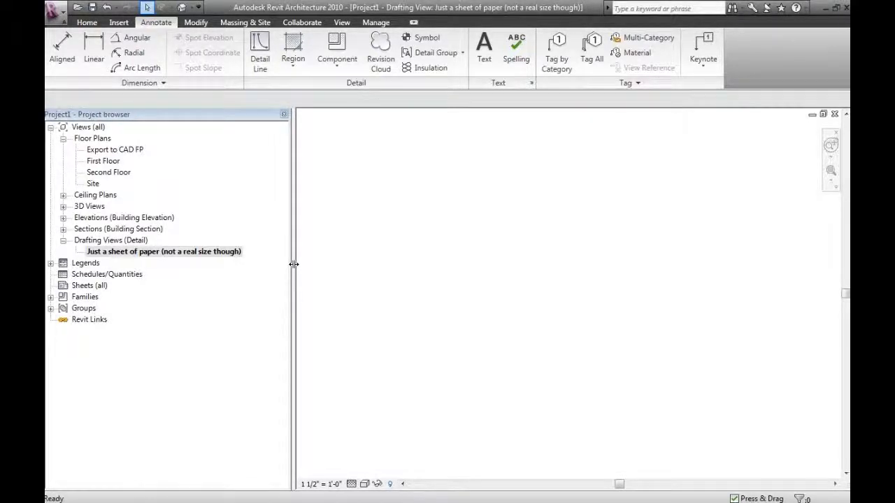
click(91, 25)
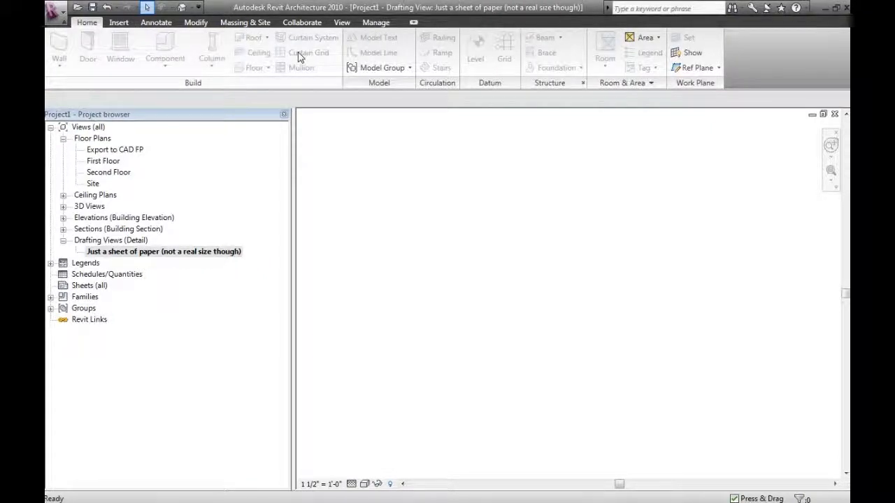
click(119, 22)
click(201, 23)
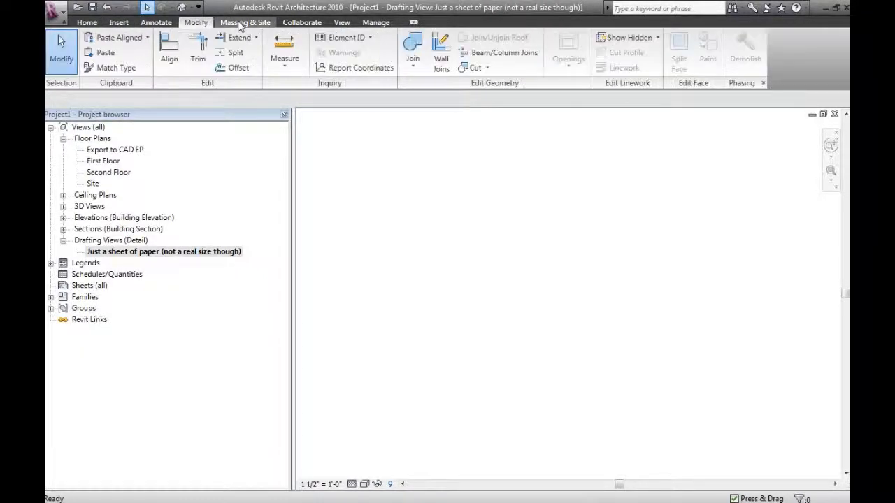
click(243, 23)
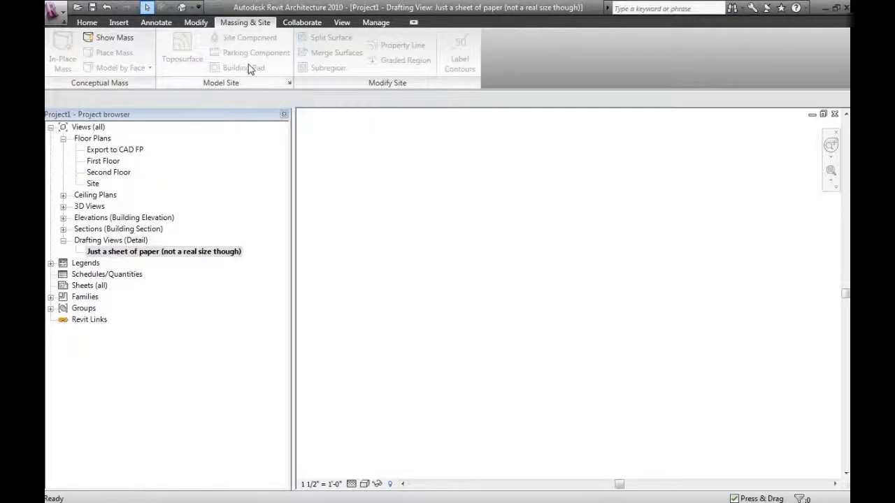
Draw an L-shape from two chained detail lines in the drafting view, a vertical one and a shorter horizontal one
click(156, 23)
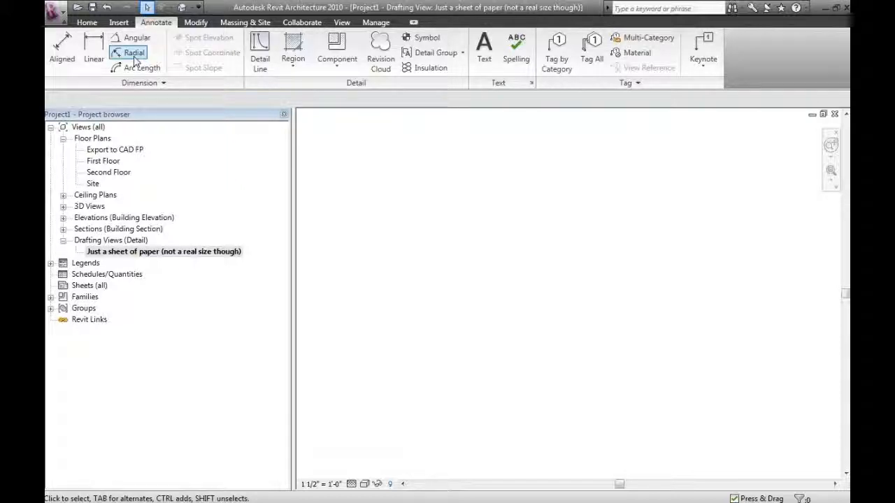
click(265, 62)
click(496, 182)
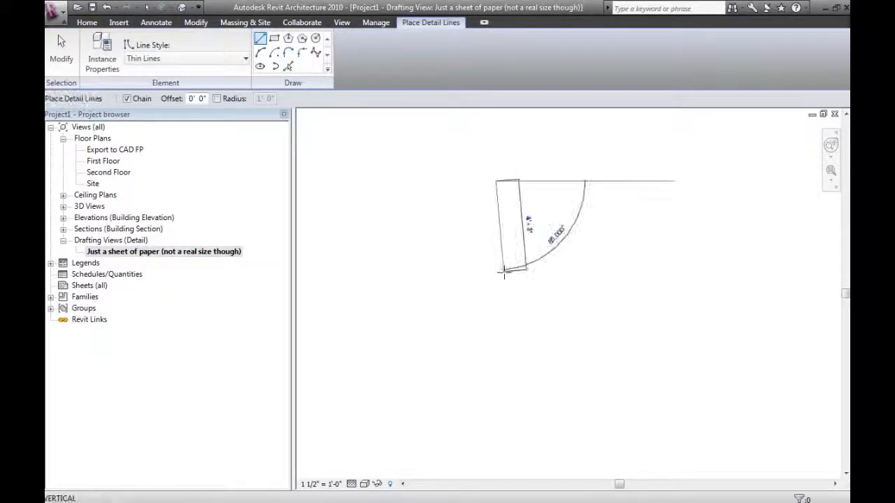
click(496, 272)
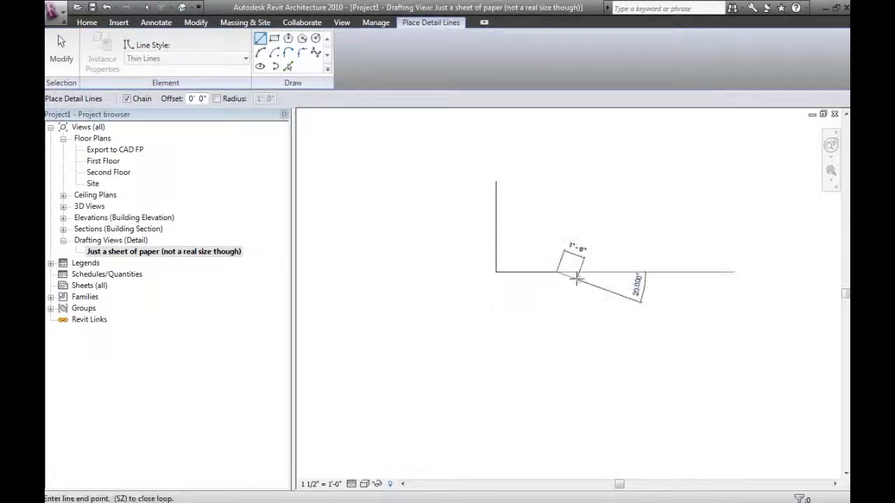
click(557, 272)
key(Escape)
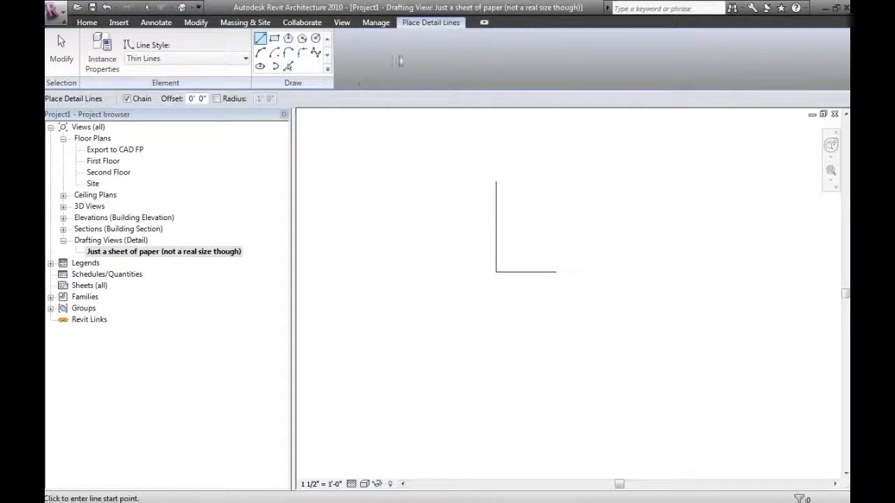
Open the Callout of Section 1 view and tile it beside the drafting view, with both drawings centred
click(346, 24)
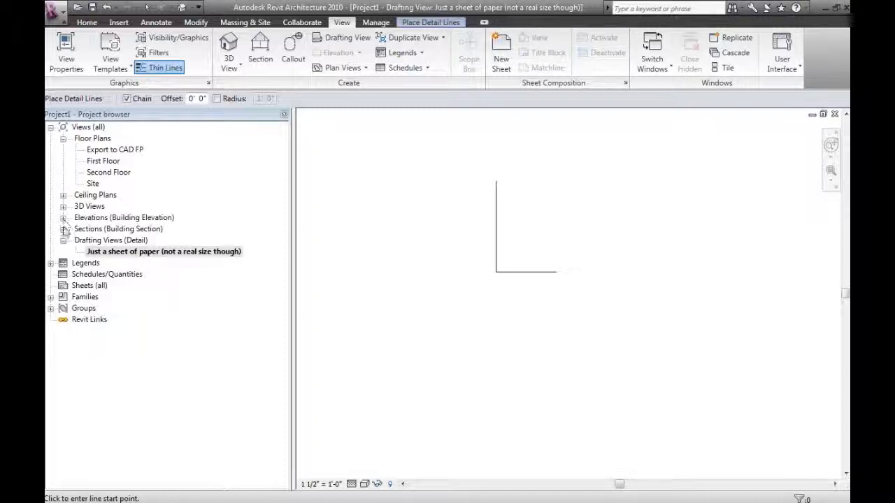
click(63, 228)
double_click(119, 240)
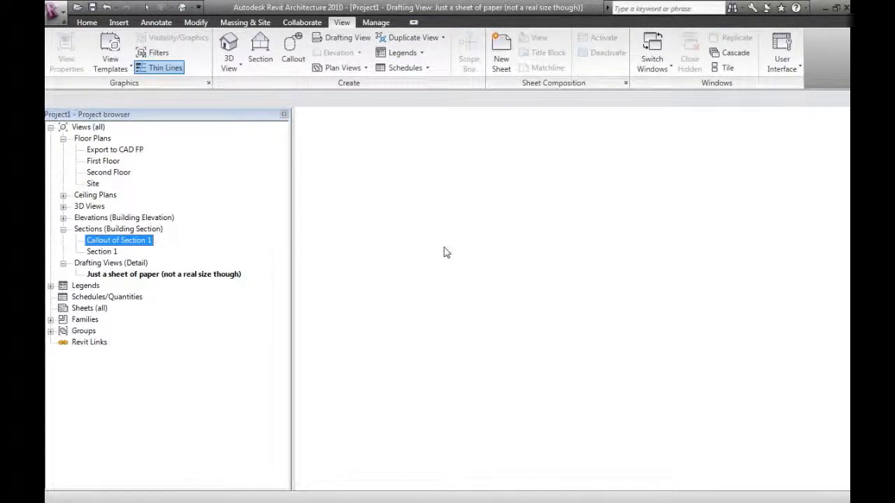
key(w)
key(t)
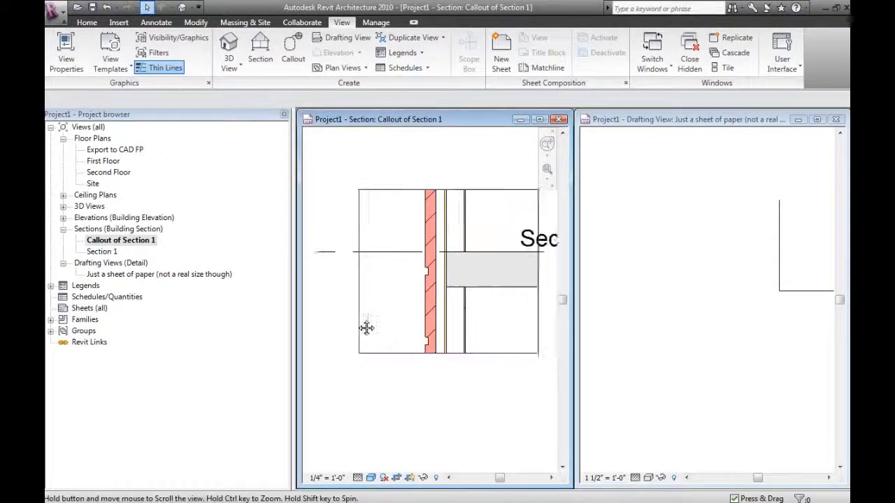
middle_drag(366, 328, 351, 332)
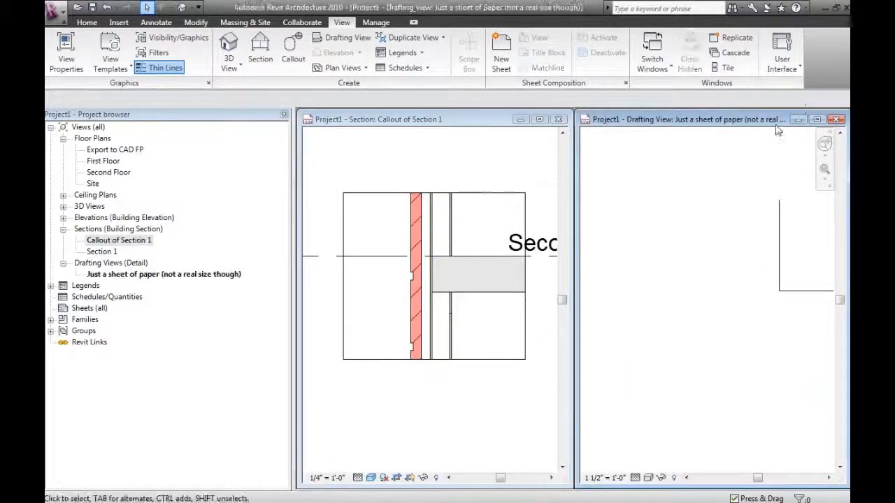
mouse_move(767, 398)
middle_down()
mouse_move(649, 398)
mouse_move(696, 400)
middle_up()
middle_drag(712, 352, 711, 340)
drag(758, 276, 717, 323)
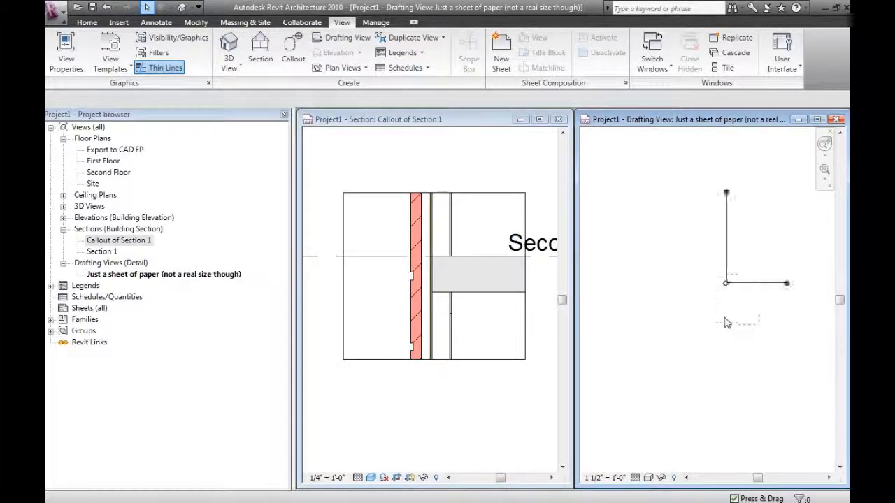
click(702, 318)
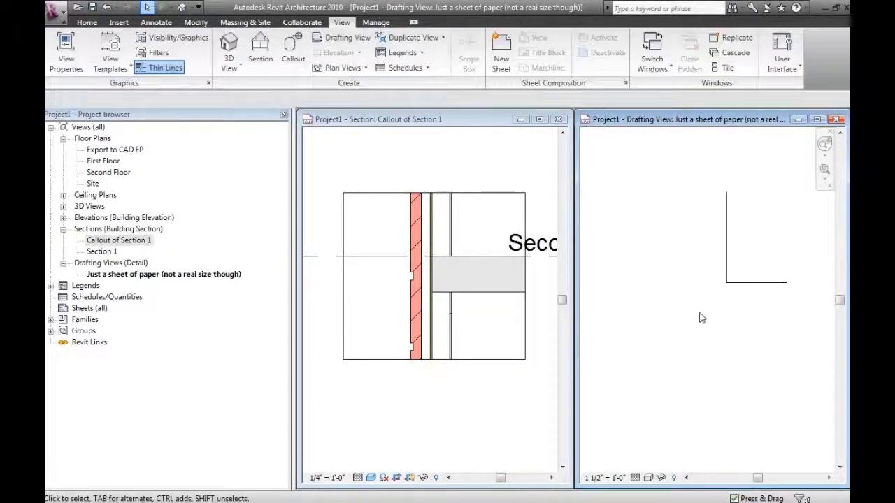
Draw a horizontal detail-line rectangle for the floor slab below the L-shaped lines in the drafting view
click(754, 287)
key(d)
key(l)
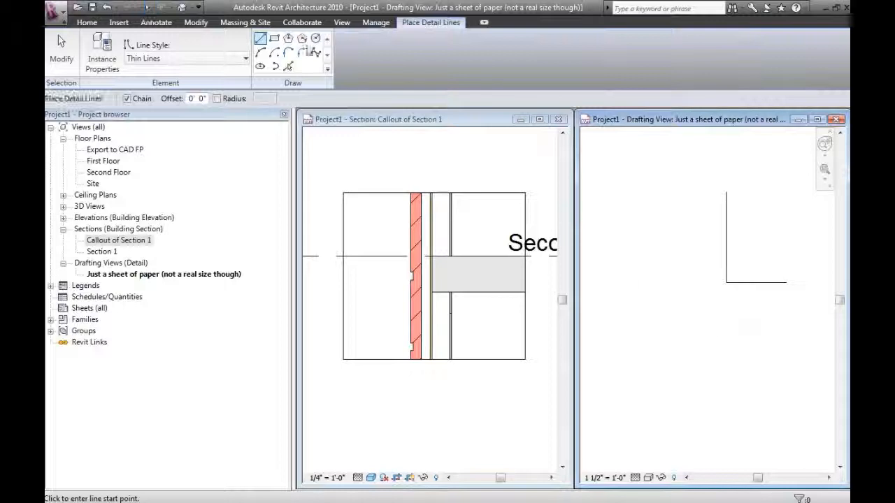
click(276, 42)
click(703, 308)
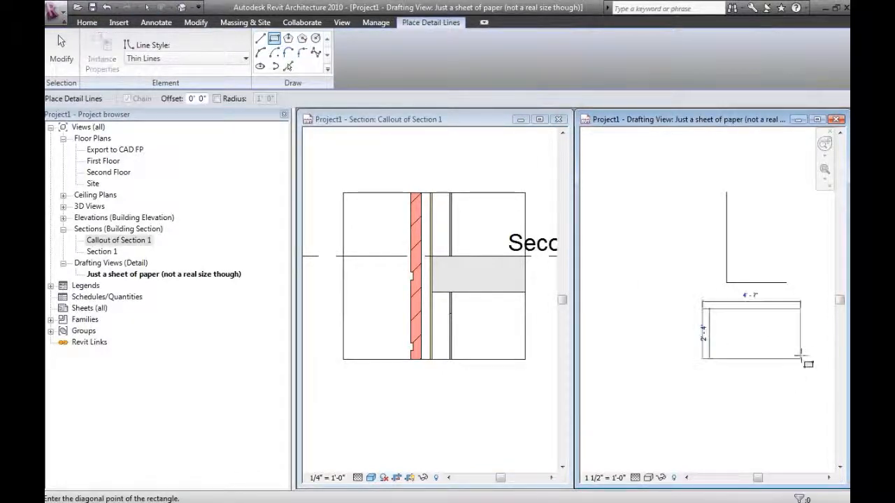
click(827, 353)
Draw a tall wall rectangle about 3'-6" wide against the slab's end, with a strip about 7" wide inside its slab-side edge
click(627, 177)
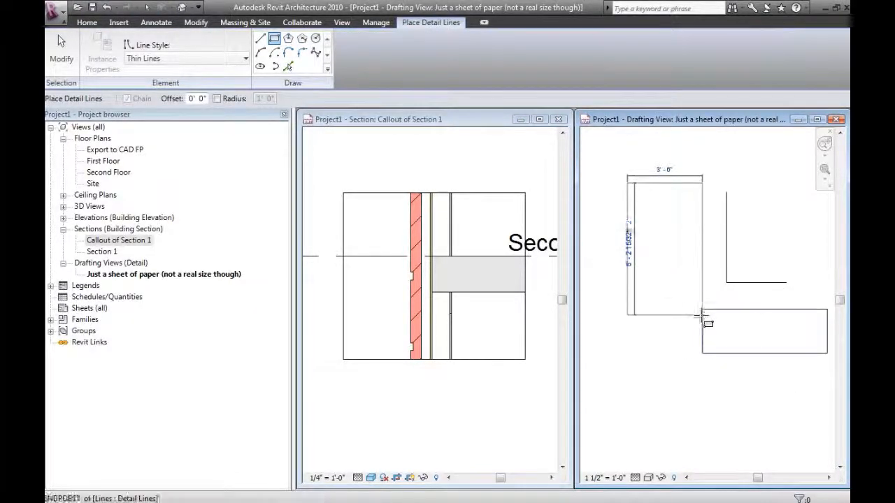
click(701, 438)
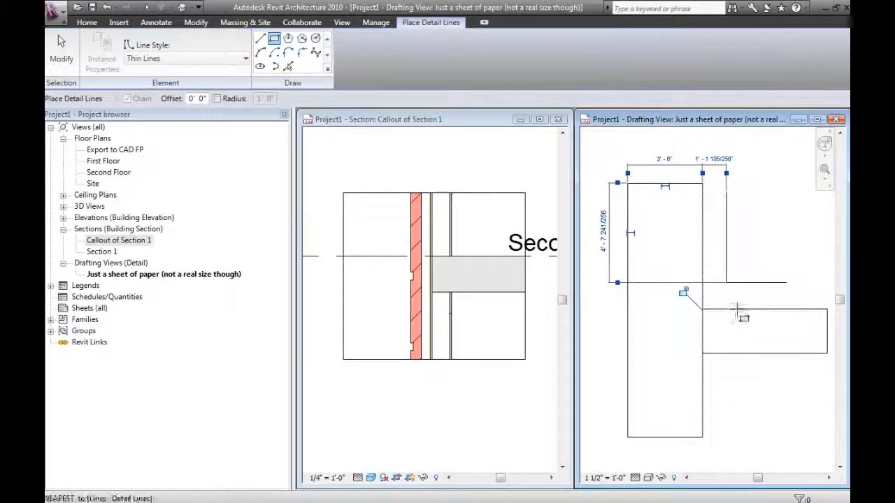
click(691, 183)
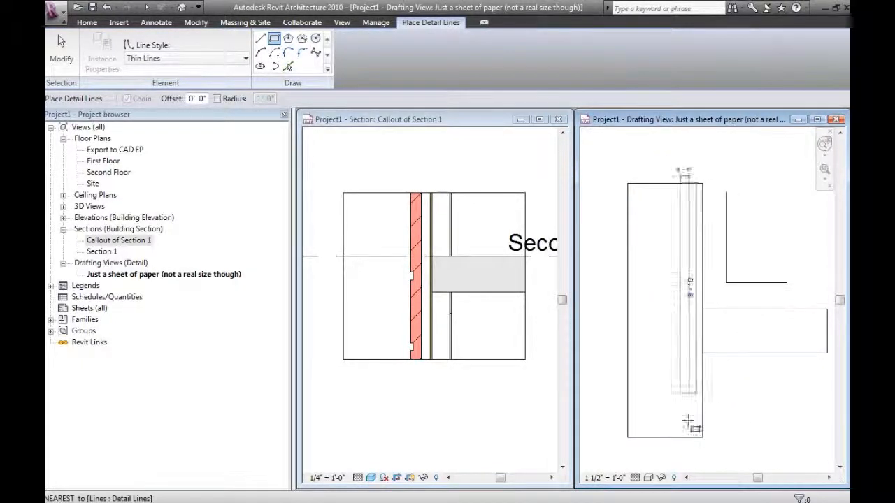
click(702, 439)
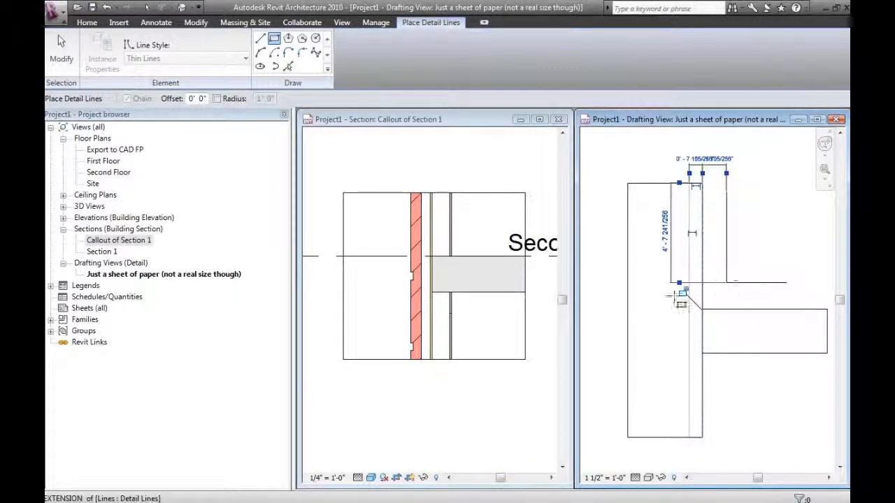
Draw two small notch rectangles about 6" wide on the wall's outer edge, one above the other
click(628, 284)
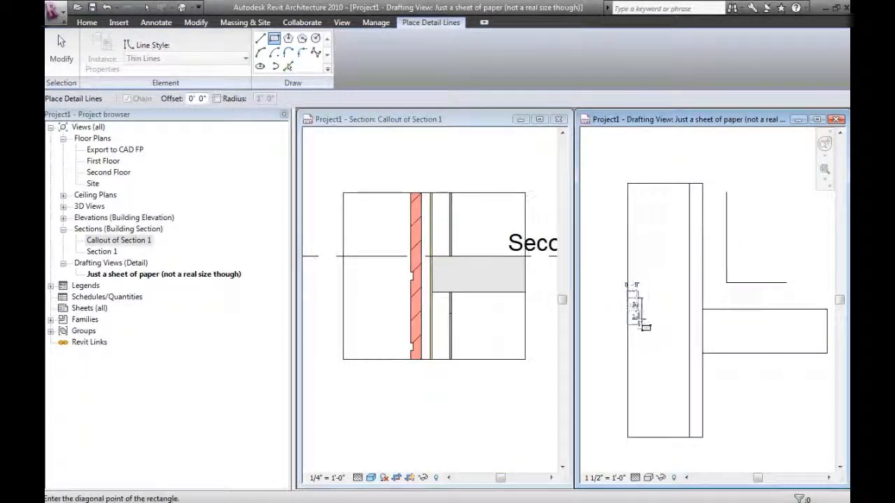
click(638, 316)
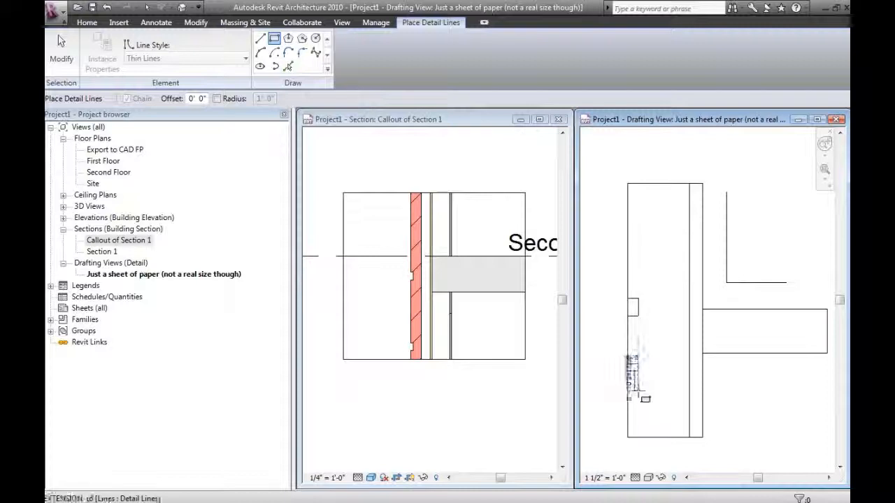
click(639, 387)
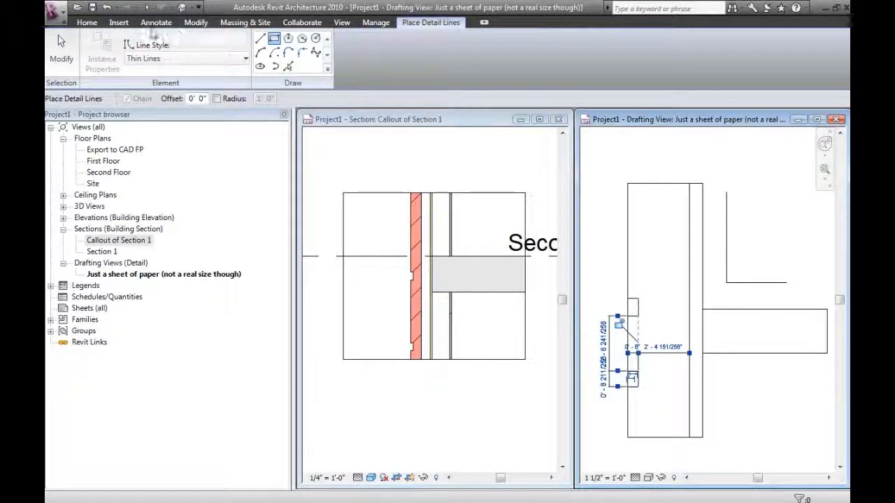
Create a rectangular filled region about 2'-10" by 5'-4" over the wall's main layer, from its top to the upper notch
click(154, 24)
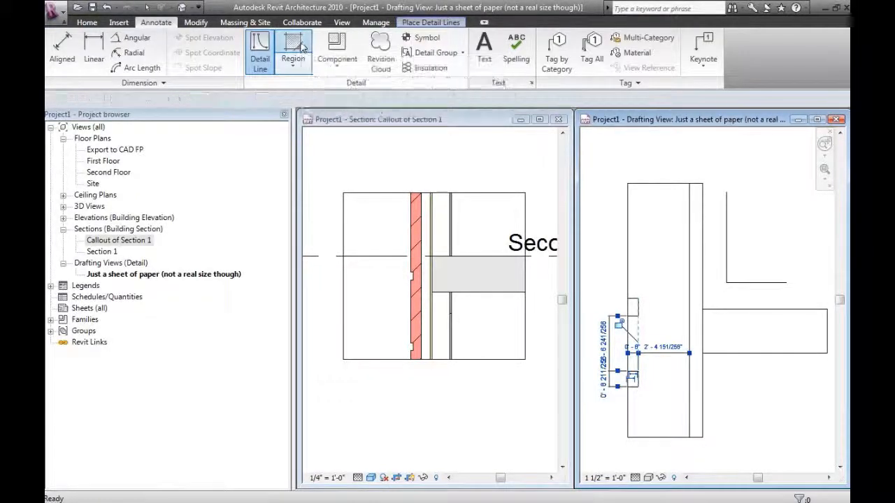
click(294, 47)
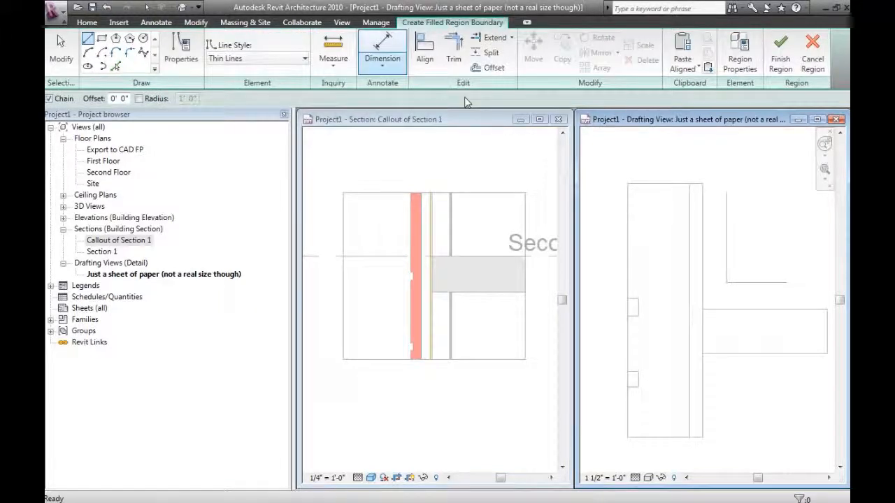
click(102, 39)
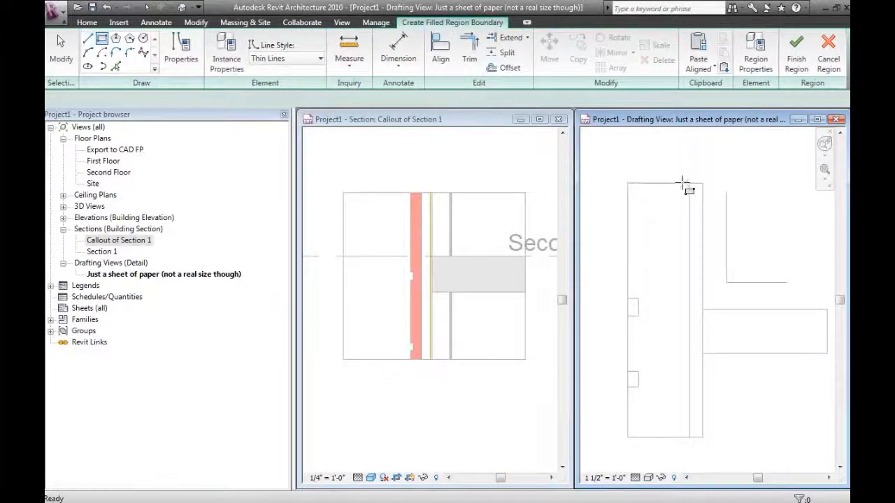
click(628, 184)
click(689, 298)
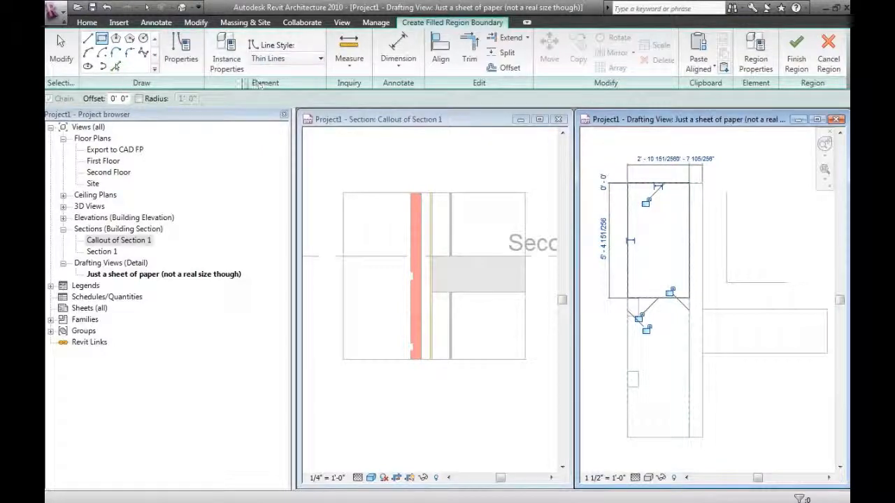
click(795, 63)
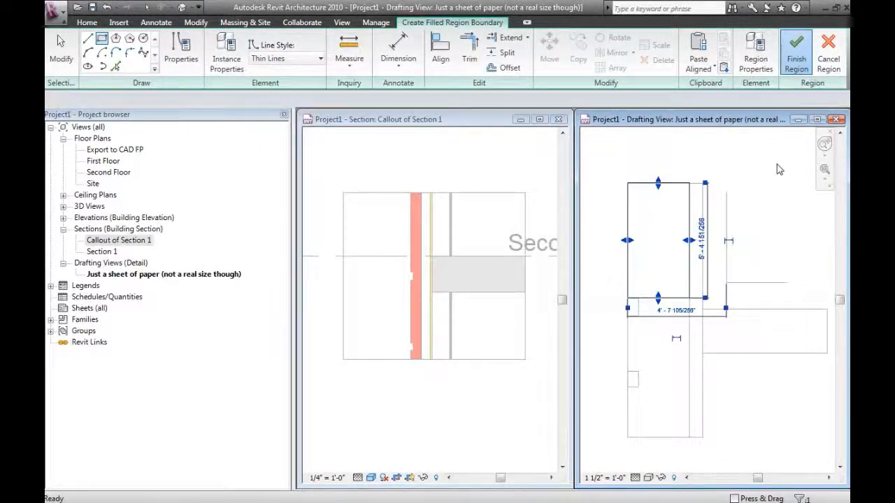
click(751, 244)
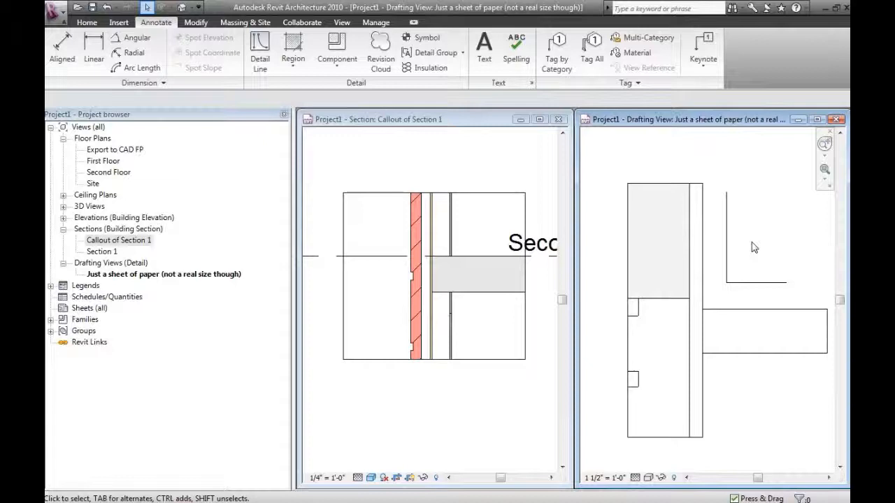
Move the filled region onto the slab rectangle and align its lower edge with the slab's bottom edge
click(672, 303)
drag(676, 301, 777, 385)
key(a)
key(l)
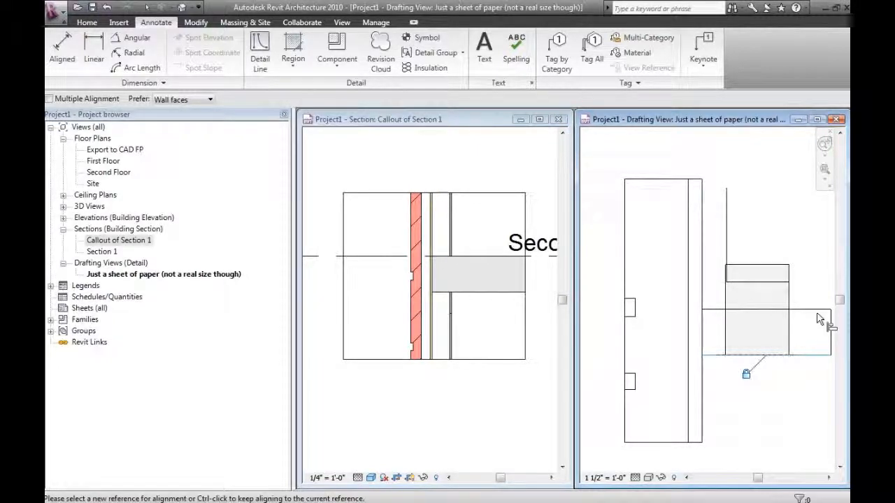
click(773, 269)
key(Escape)
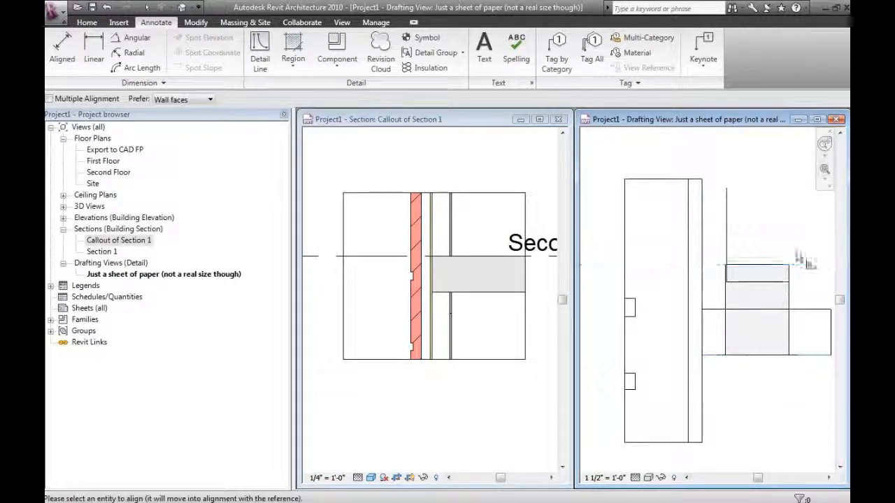
Try to align the filled region's top edge with the slab's top edge, and undo the last change
click(777, 309)
click(769, 265)
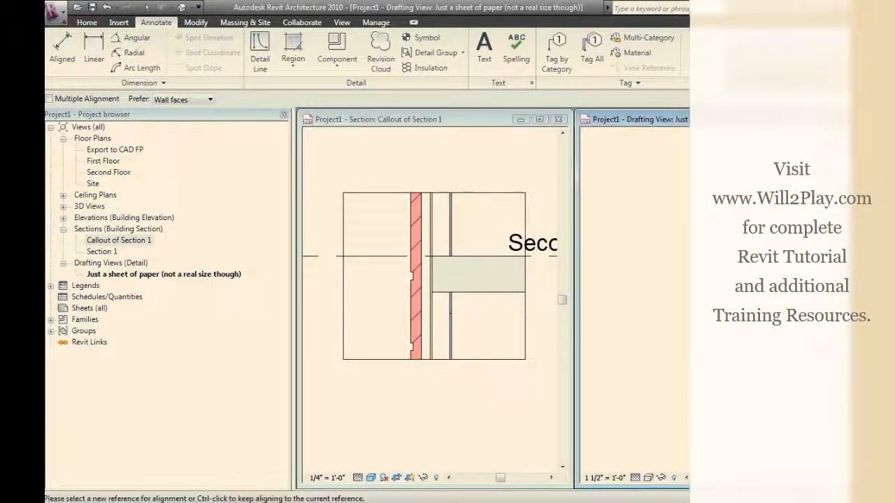
key(ctrl+z)
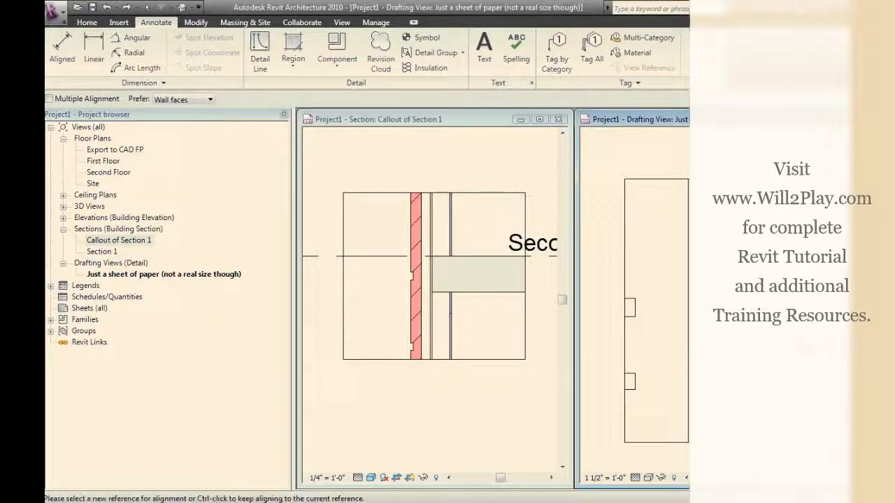
middle_drag(762, 308, 686, 301)
scroll(770, 298, down, 1)
scroll(706, 297, up, 1)
key(Escape)
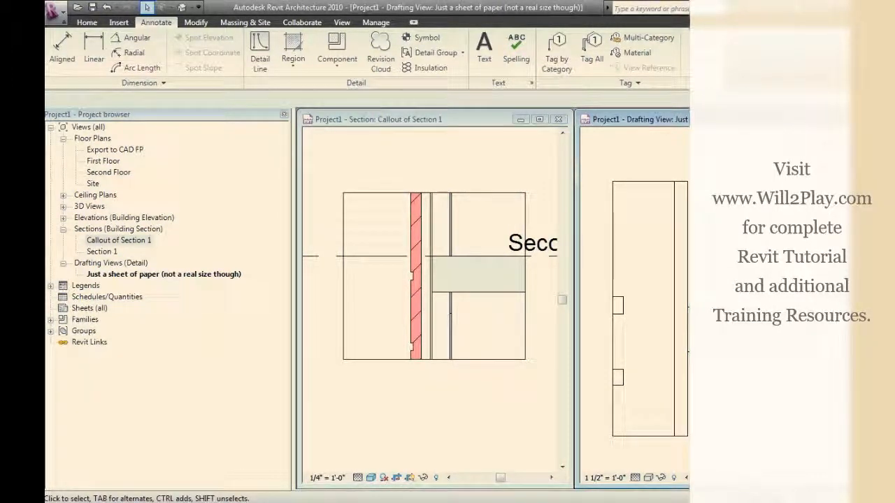
key(z)
key(r)
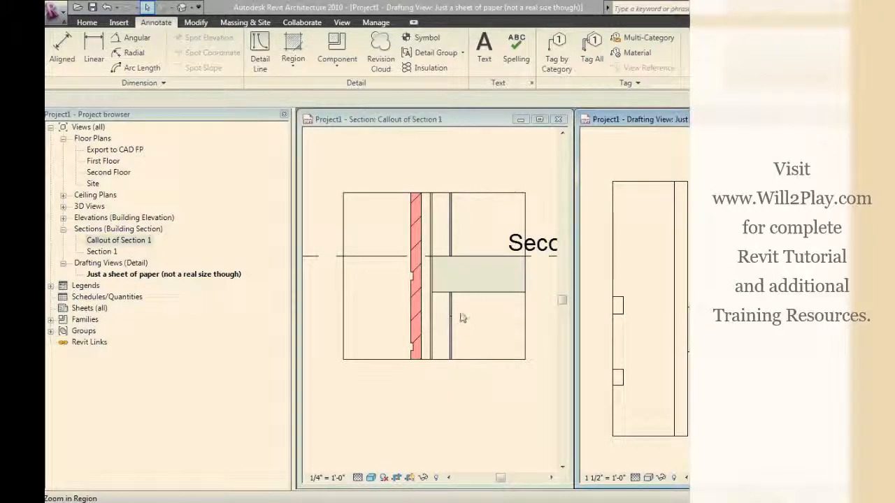
Switch to the presentation slide about creating drafting views, review it, and return to the Revit project
key(alt+Tab)
key(alt+Tab)
key(alt+Tab)
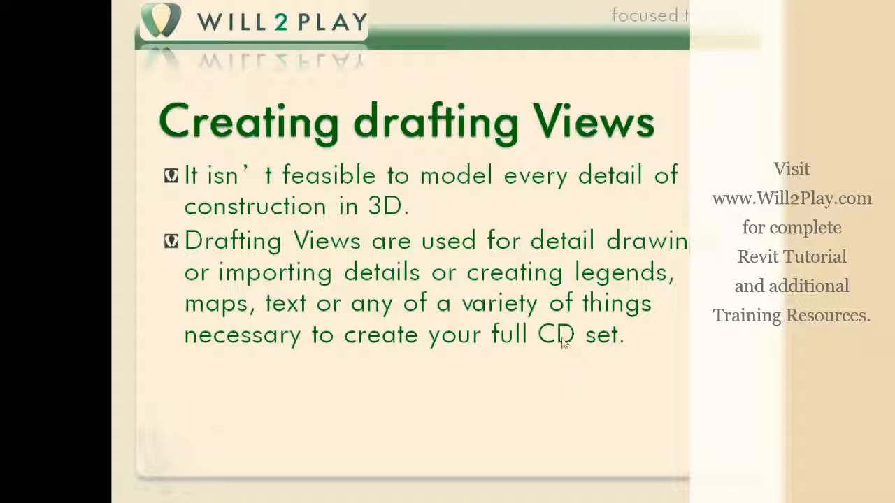
key(alt+Tab)
key(alt+Tab)
key(Tab)
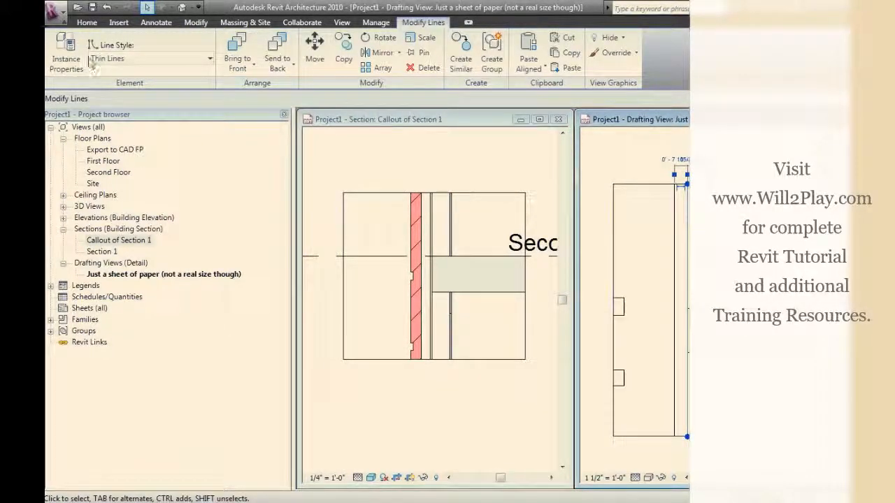
key(alt+Tab)
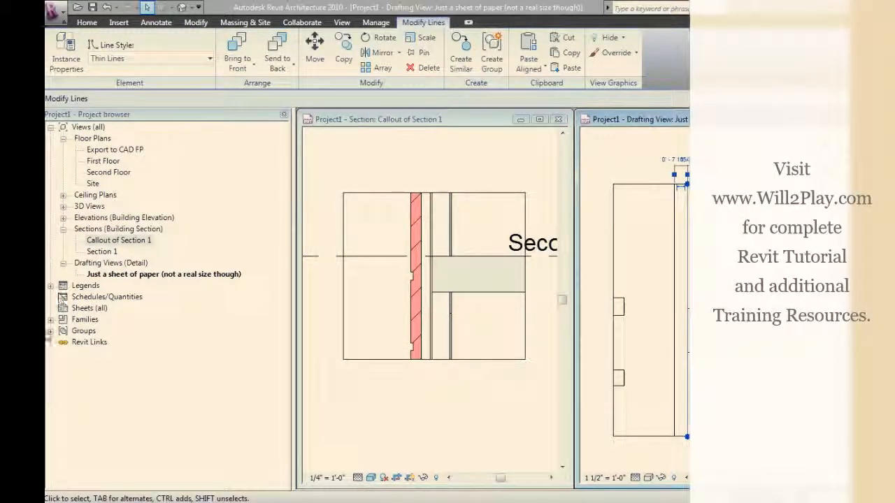
Create a new sheet and place the drafting view "Just a sheet of paper (not a real size though)" left of the sheet's centre
right_click(88, 307)
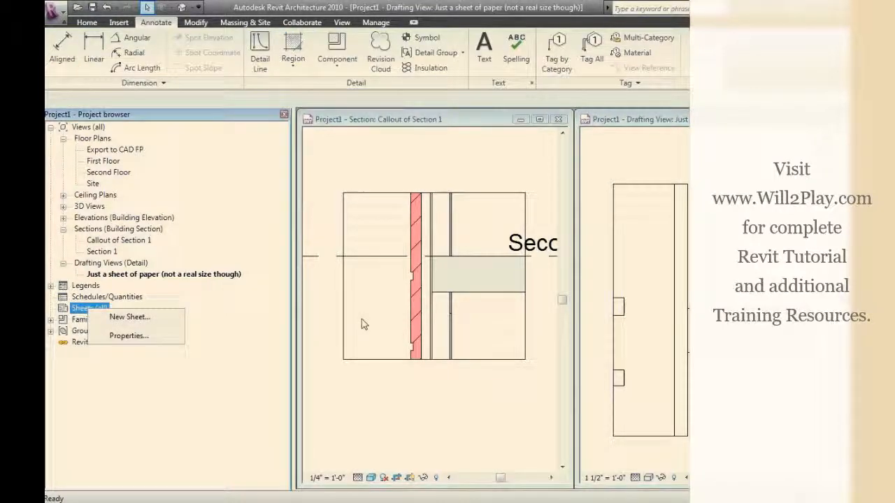
click(129, 316)
click(468, 351)
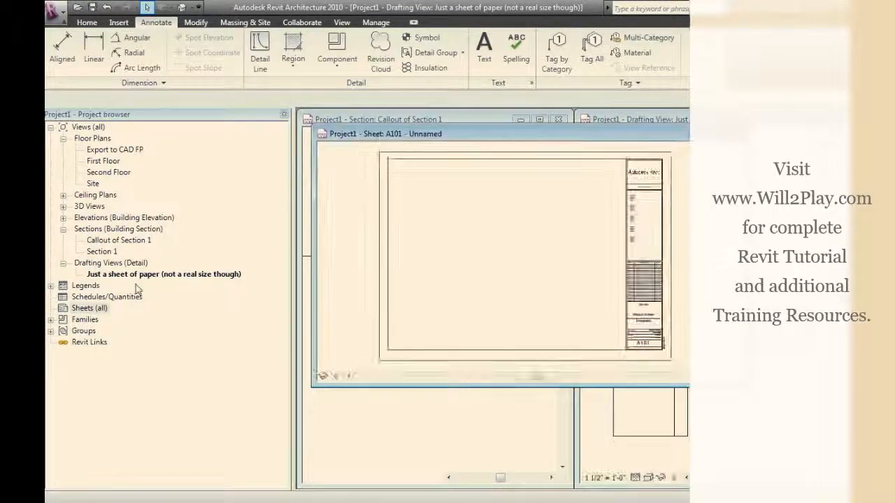
drag(227, 274, 456, 237)
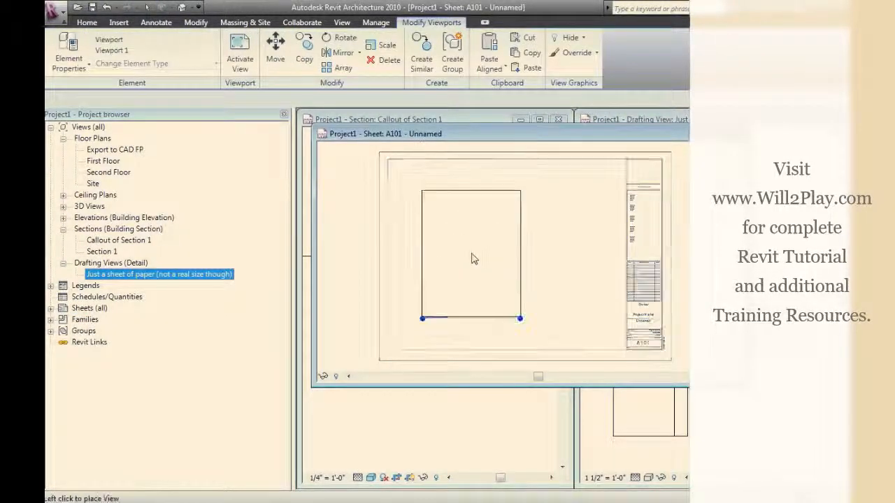
click(474, 259)
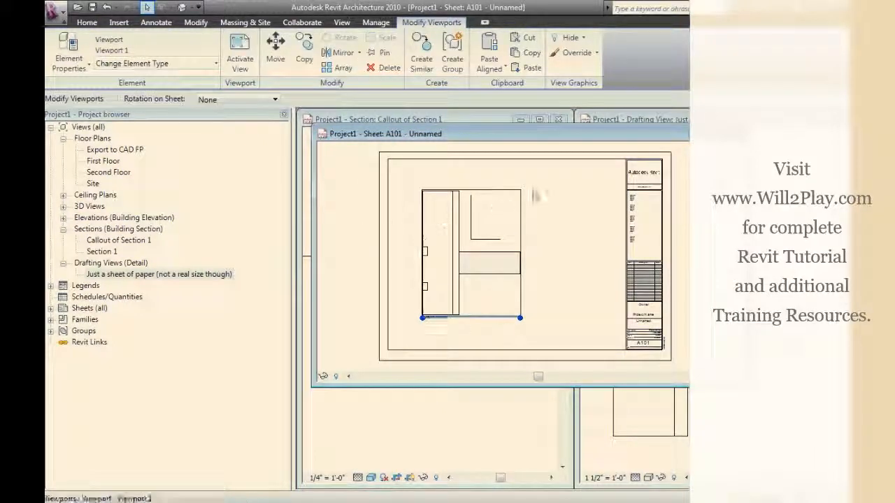
Close the new sheet's view and open the building section view Section 1
drag(609, 142, 526, 157)
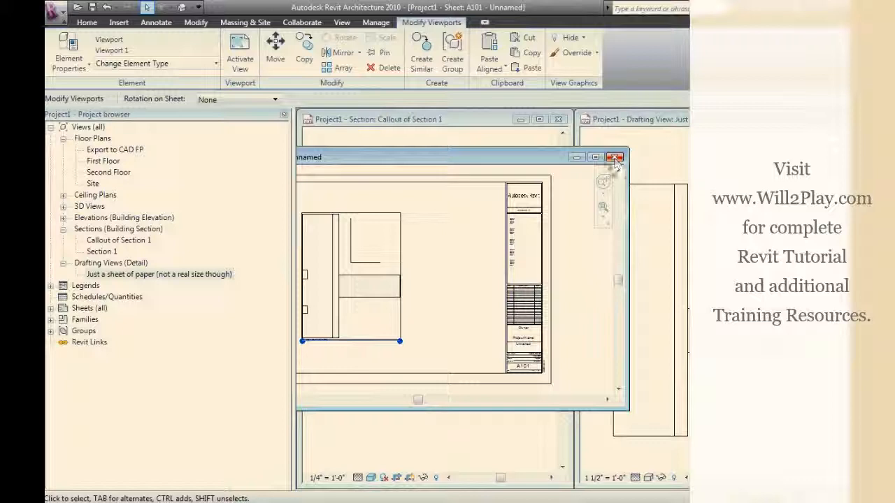
click(614, 158)
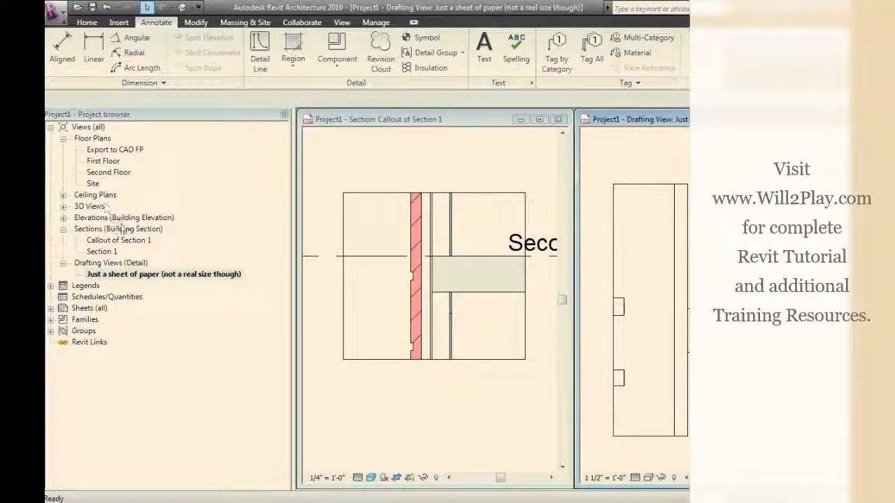
double_click(114, 249)
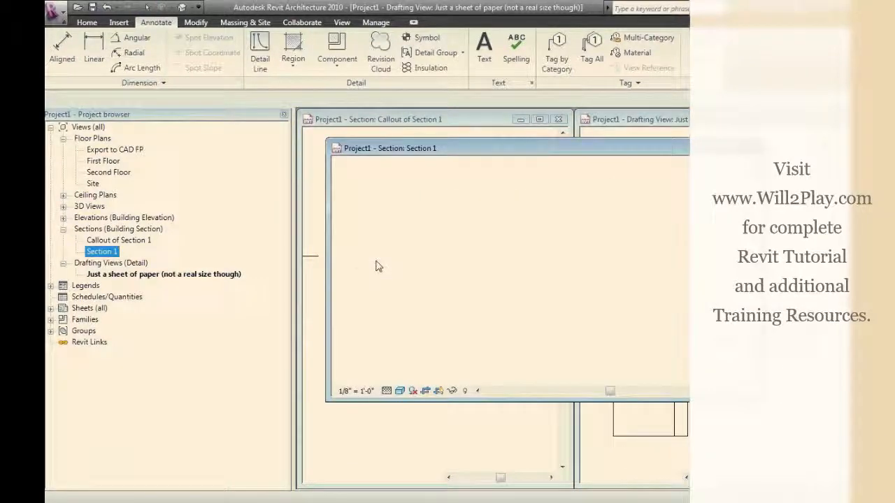